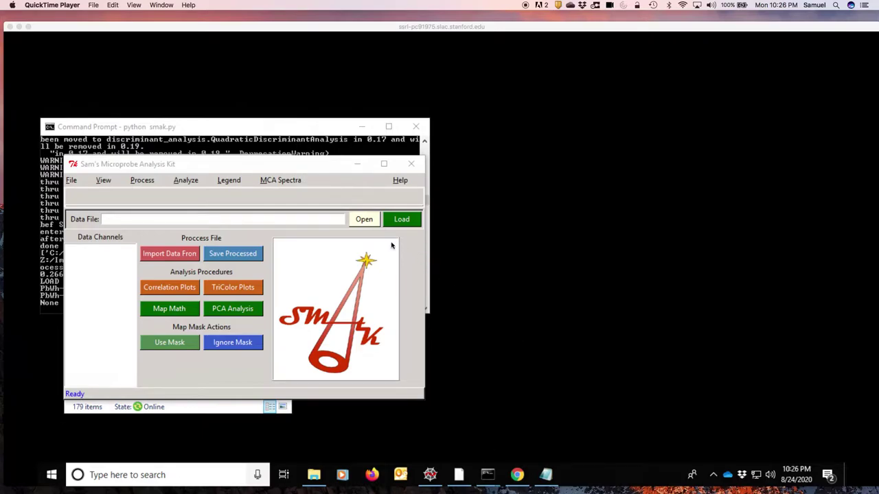
Load the map file PaintTest_13500_0_001.hdf5.
click(364, 219)
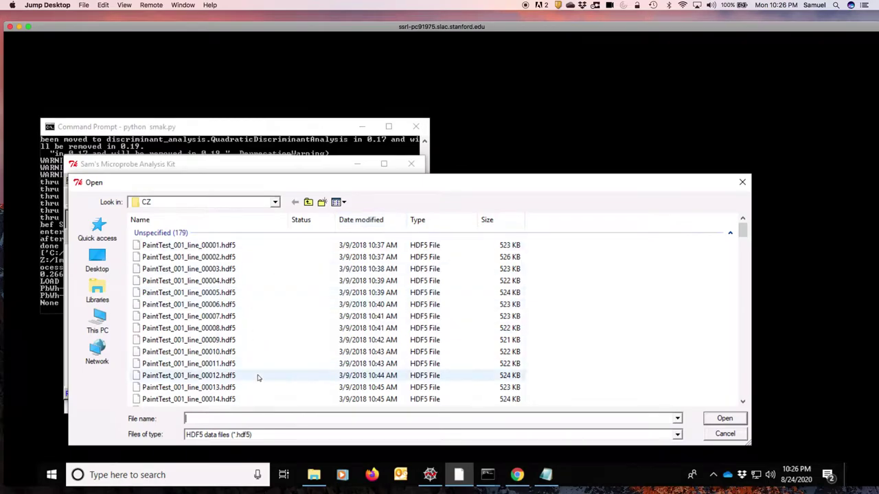
scroll(258, 377, down, 20)
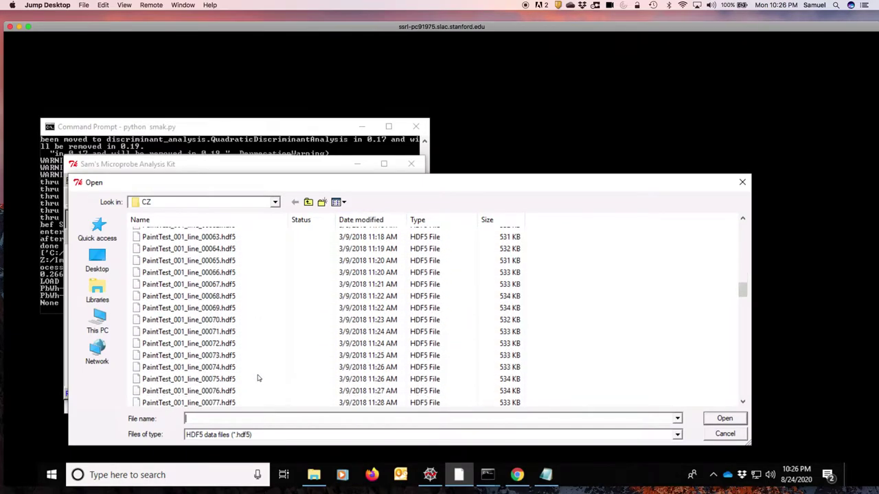
scroll(258, 377, down, 20)
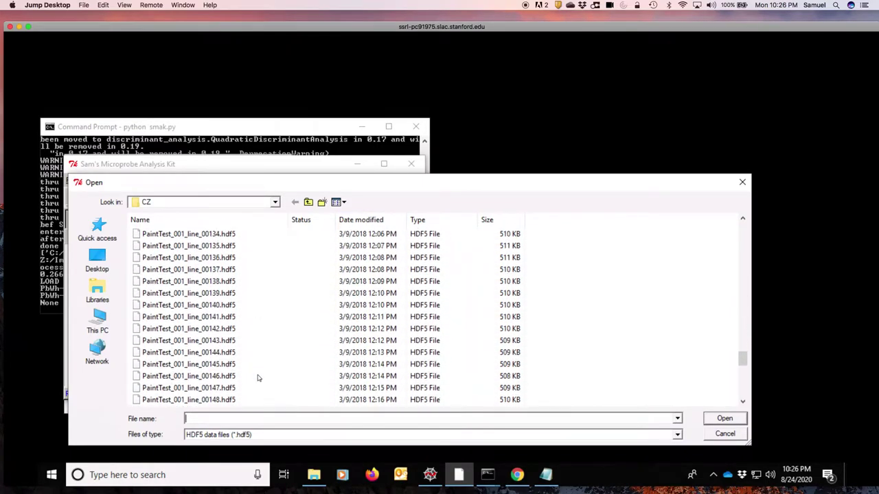
scroll(258, 377, down, 11)
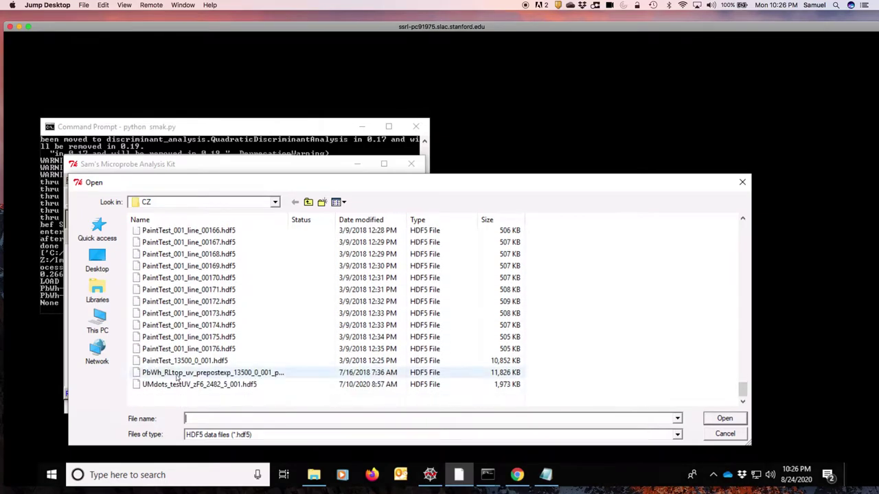
click(192, 363)
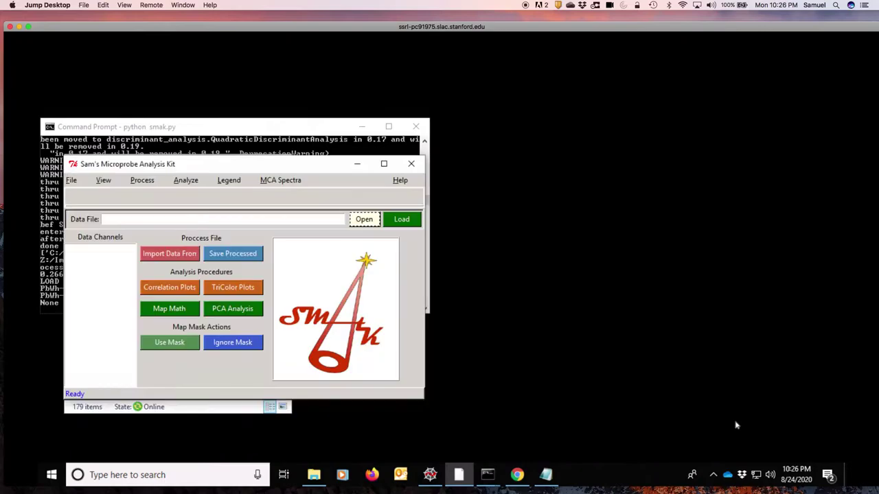
click(736, 423)
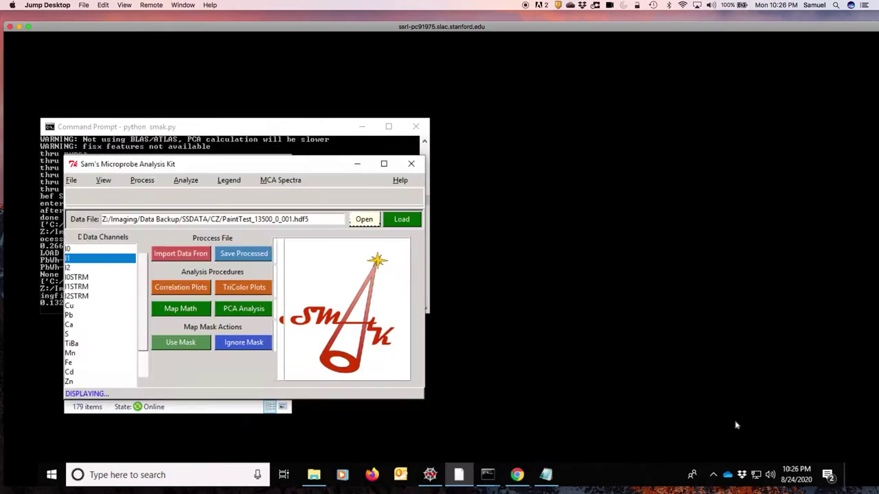
Move the image window aside and preview the Cu, TiBa and Cd maps, ending on Cu.
click(495, 68)
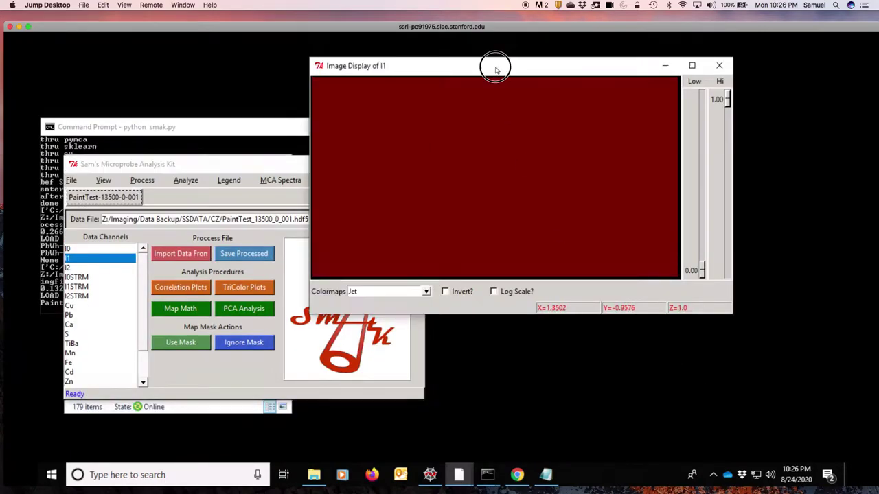
drag(496, 69, 584, 74)
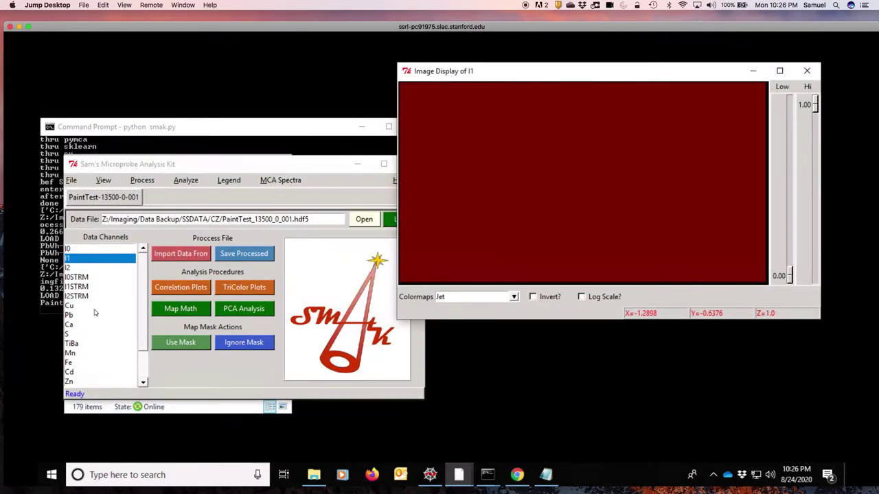
click(70, 307)
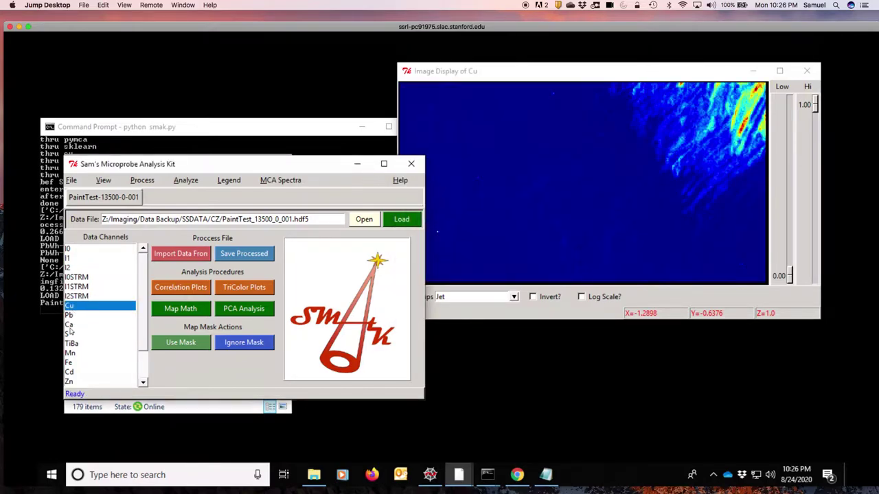
click(77, 345)
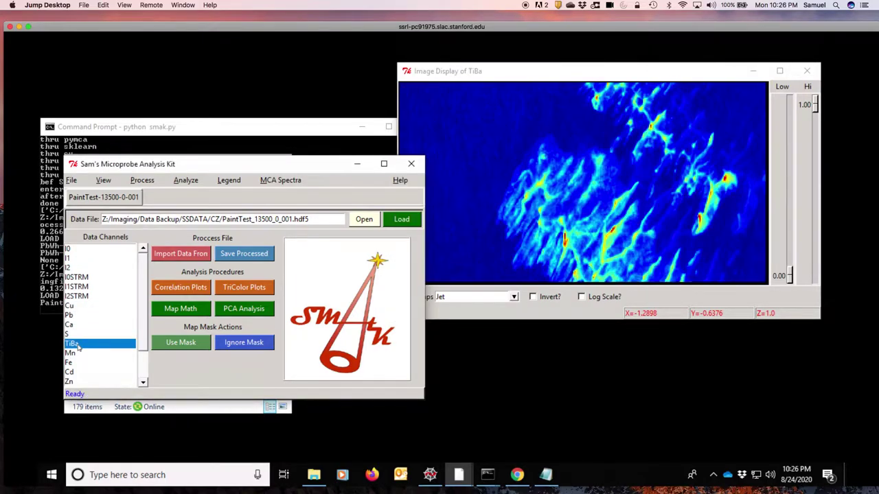
click(80, 373)
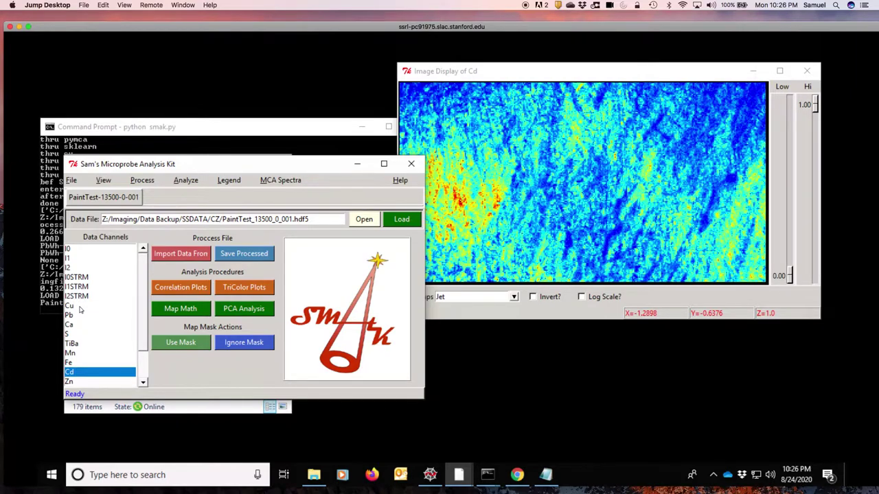
click(80, 306)
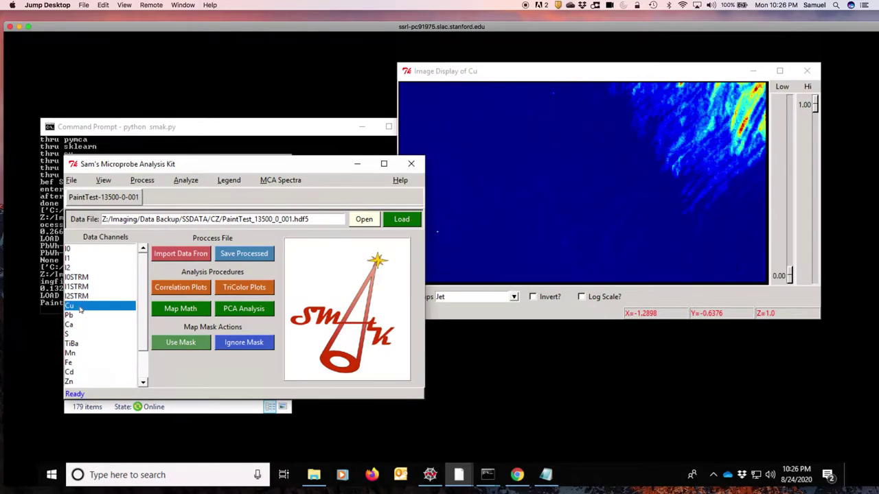
Set HDF5 write compression to GZIP 9 and show the MCA Spectra Color Support submenu.
click(276, 180)
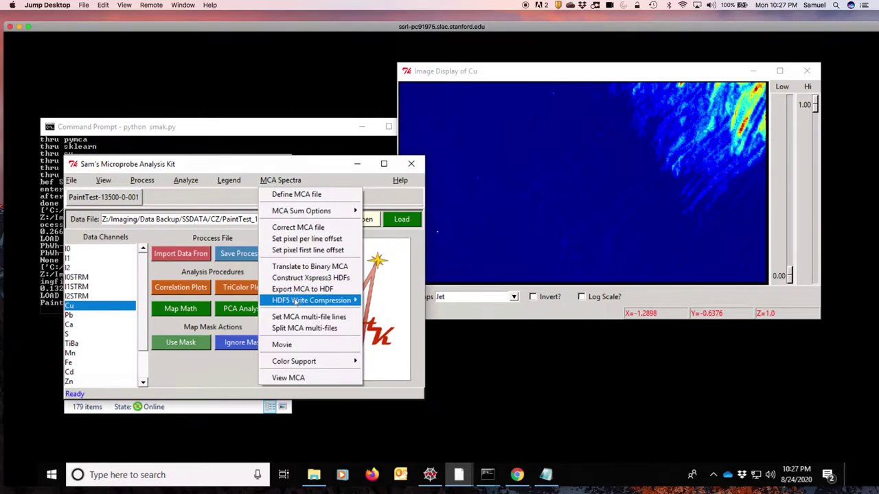
mouse_move(295, 303)
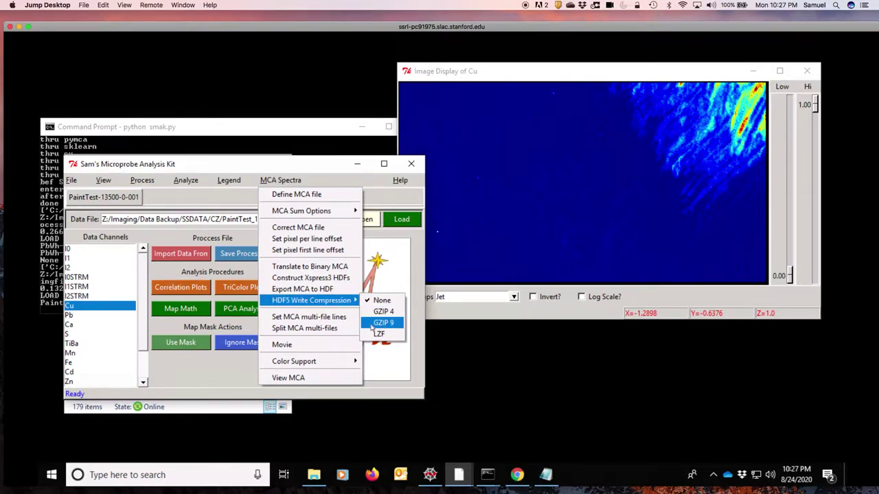
click(374, 324)
click(280, 181)
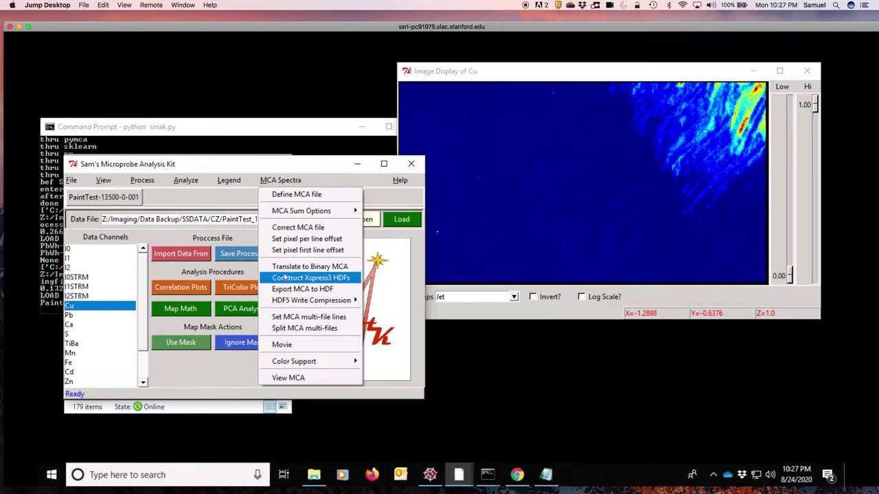
mouse_move(290, 367)
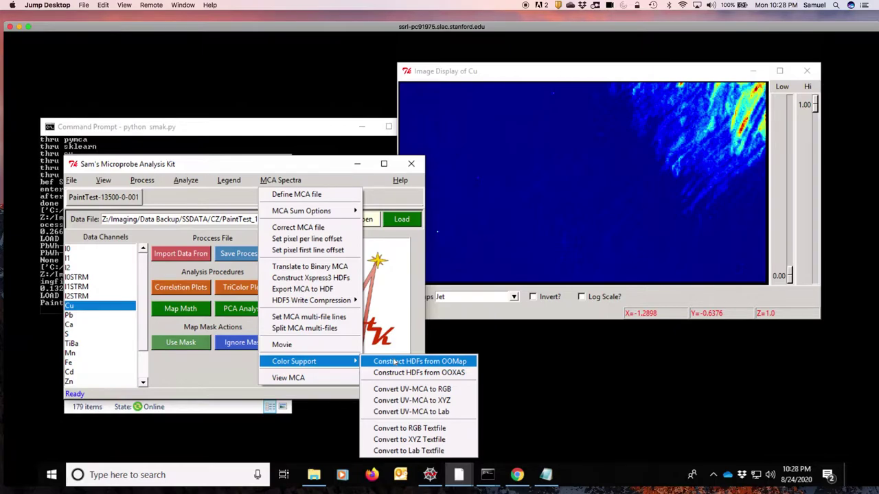
Build HDFs from PaintTest_001_line_00003.hdf5 as a non-bidirectional scan and watch the console.
click(395, 362)
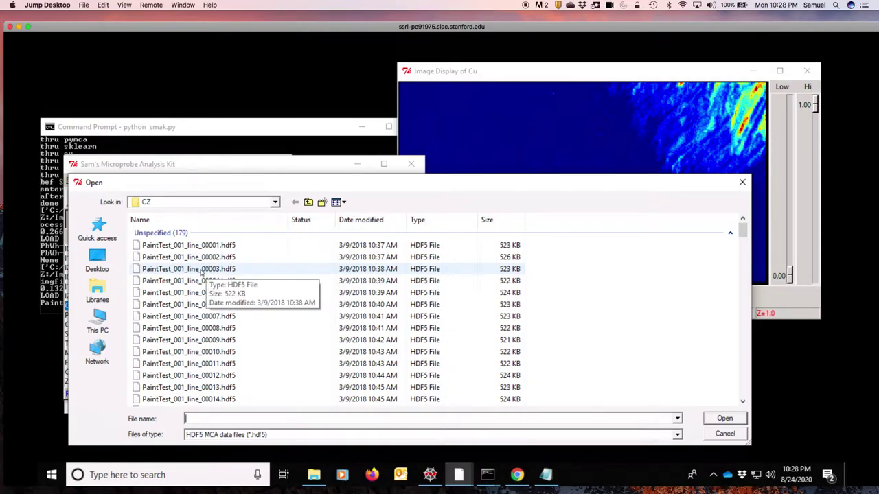
click(201, 271)
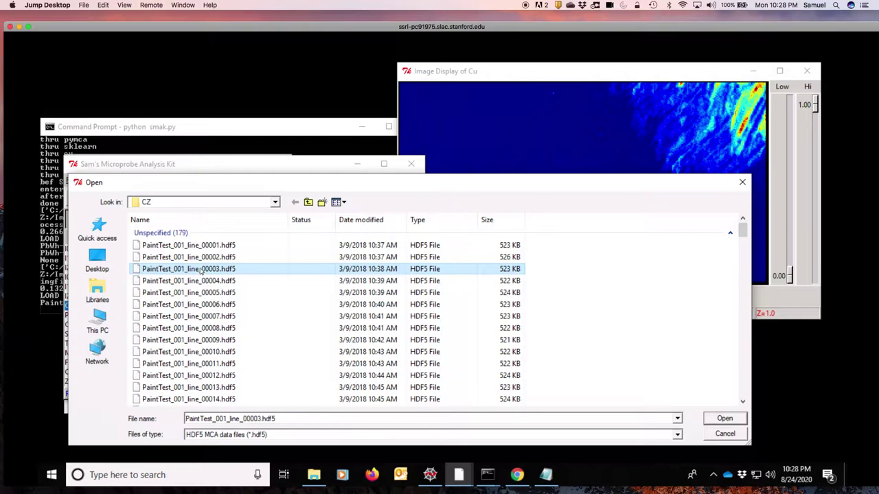
click(721, 419)
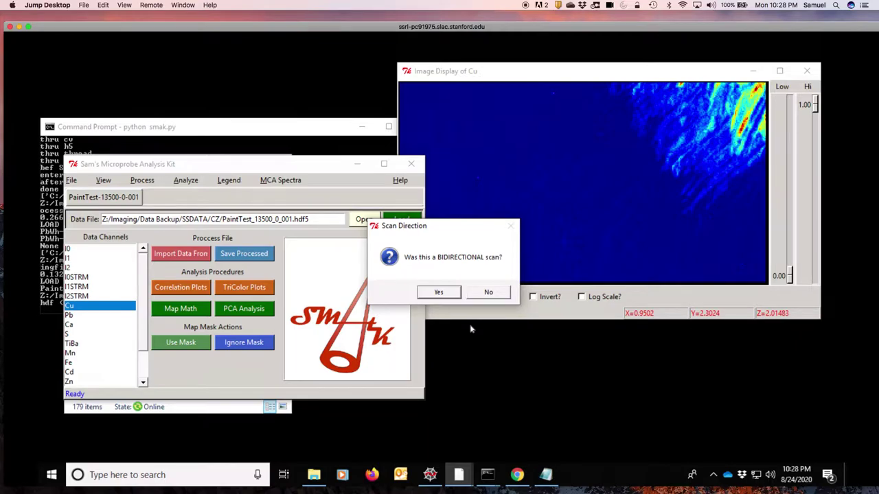
click(488, 294)
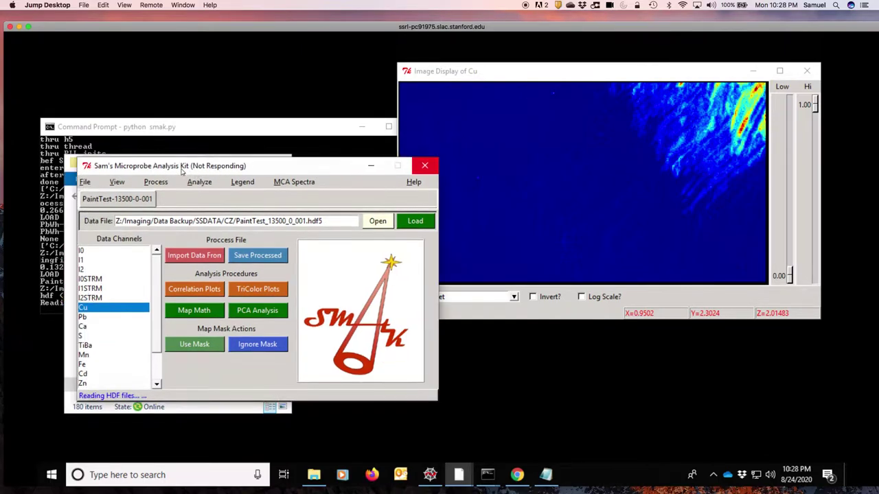
click(140, 132)
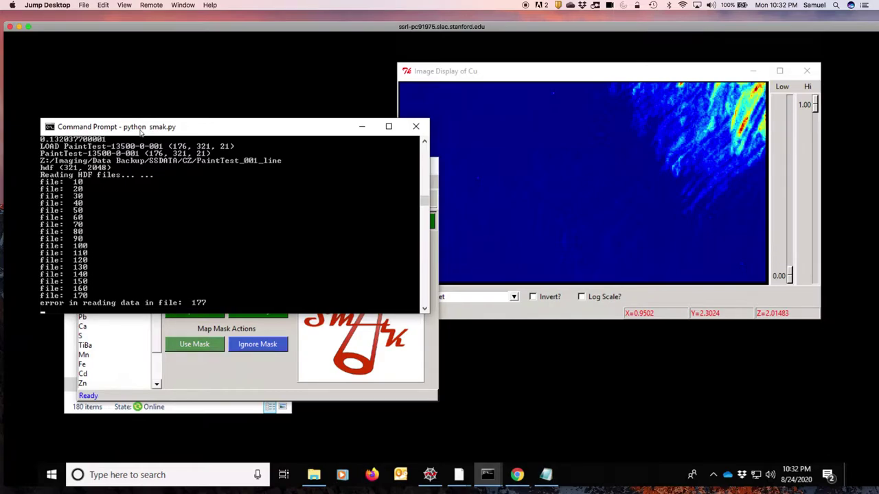
Bring the SMAK main window back in front once the line-file reading stops.
click(237, 378)
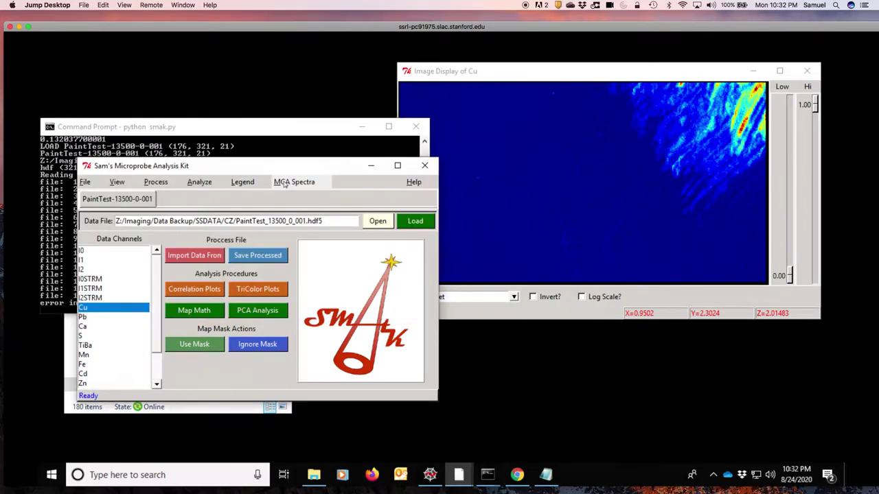
Define PaintTest_001_line_MCA.hdf5 as the MCA file for the loaded map.
click(285, 184)
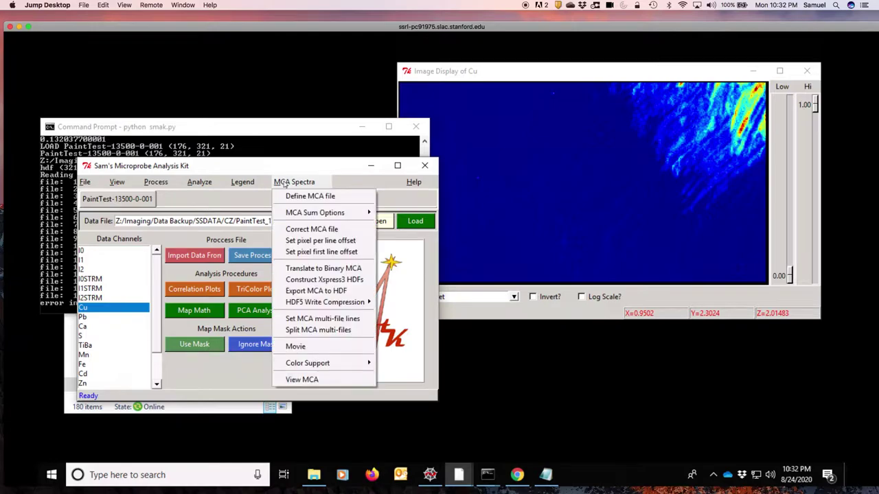
click(328, 197)
scroll(245, 303, down, 4)
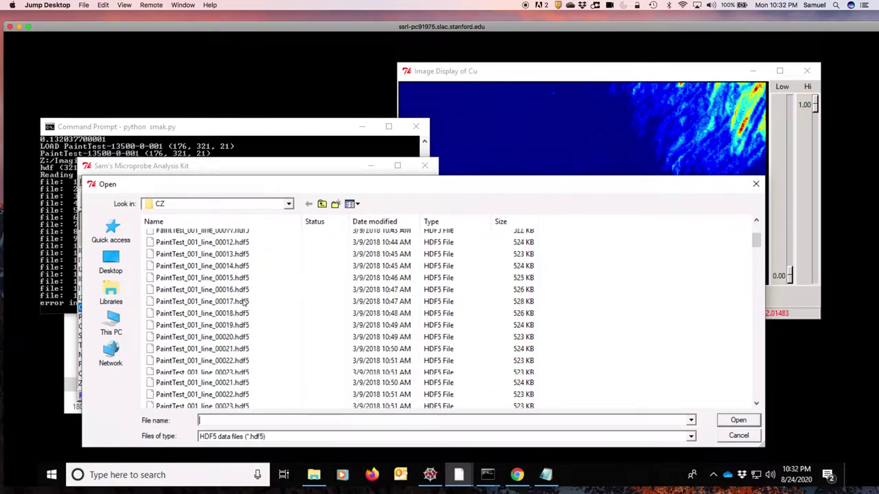
scroll(245, 303, down, 14)
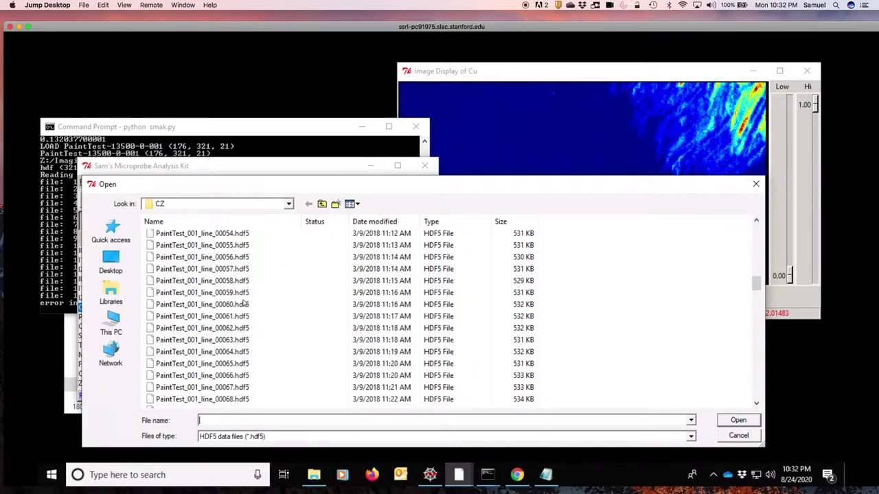
scroll(245, 303, down, 16)
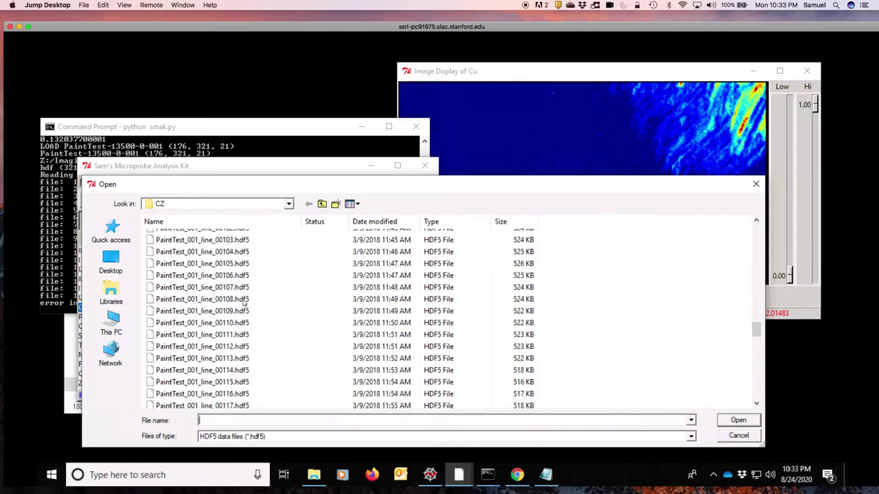
scroll(245, 301, down, 14)
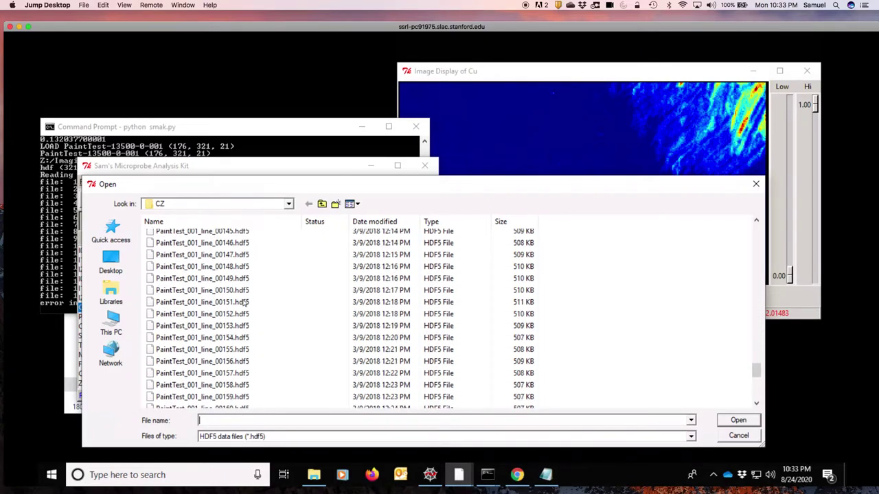
scroll(245, 303, down, 7)
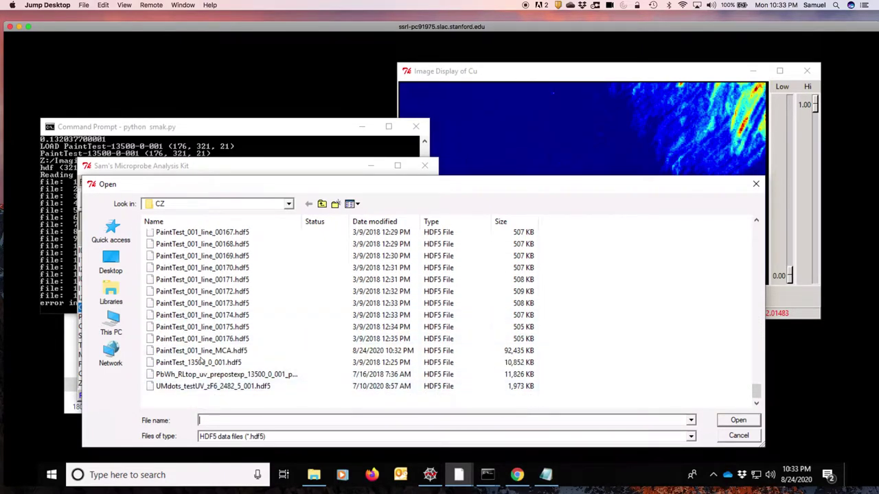
click(199, 350)
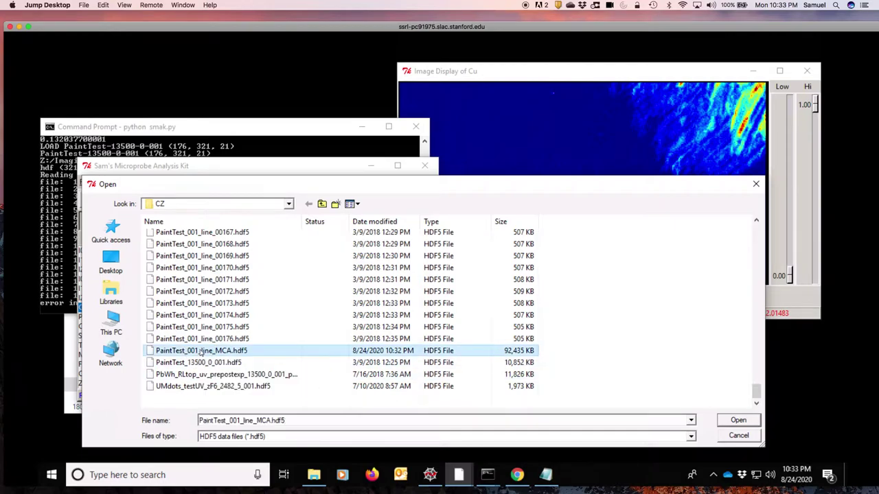
click(731, 420)
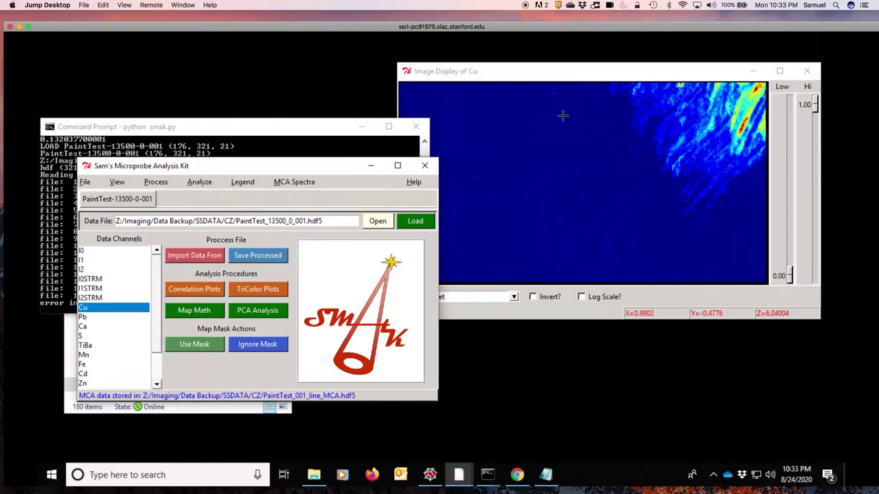
Enable View MCA on the Cu image and show one pixel's spectrum.
right_click(598, 148)
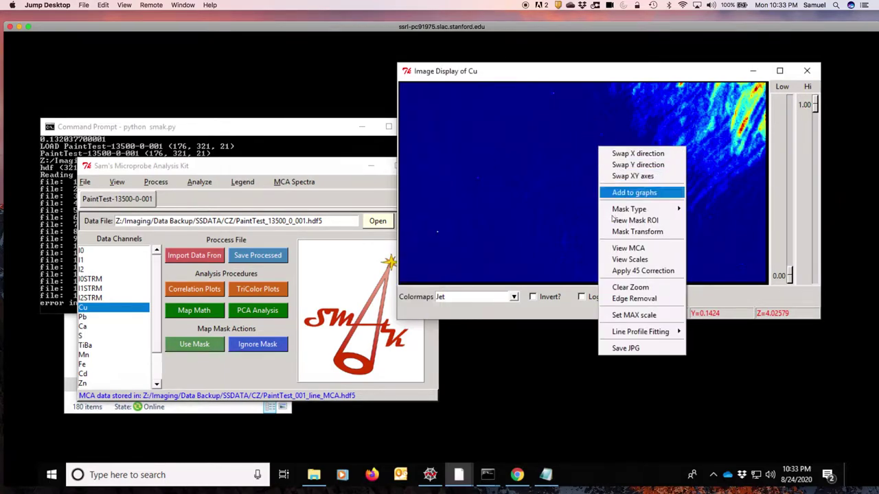
click(617, 249)
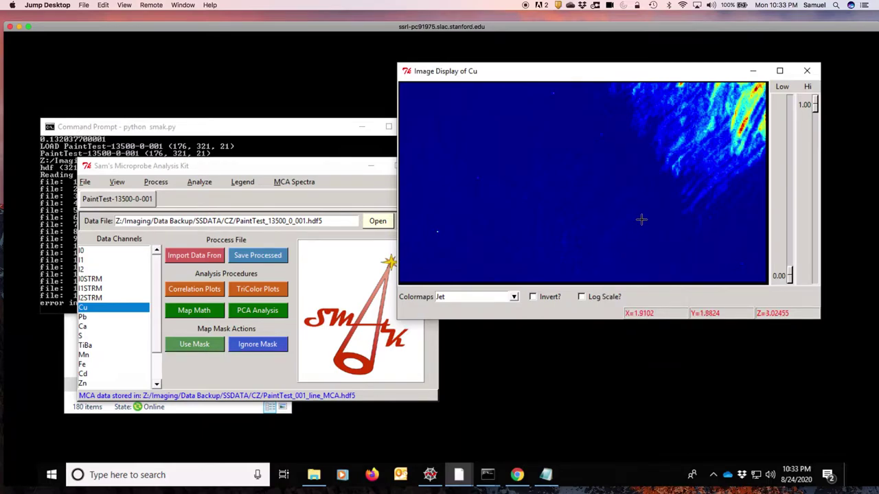
click(678, 143)
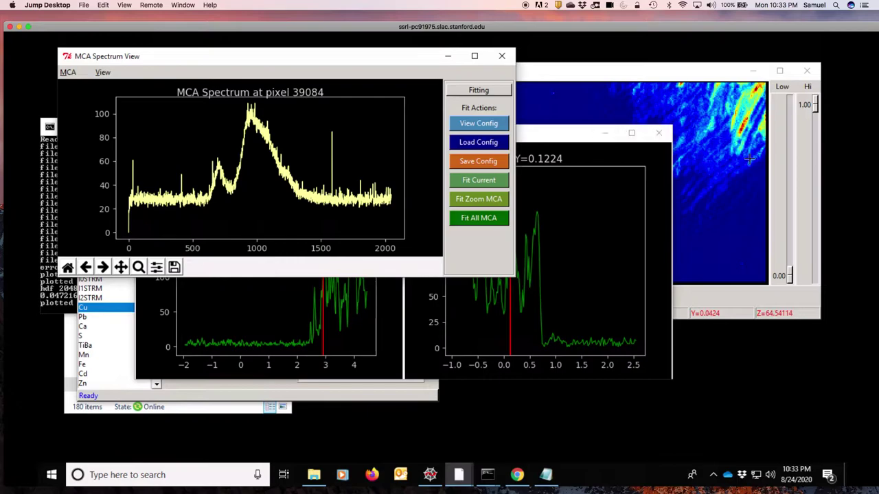
Outline a polygon region on the Cu map and average its MCA spectrum.
click(718, 174)
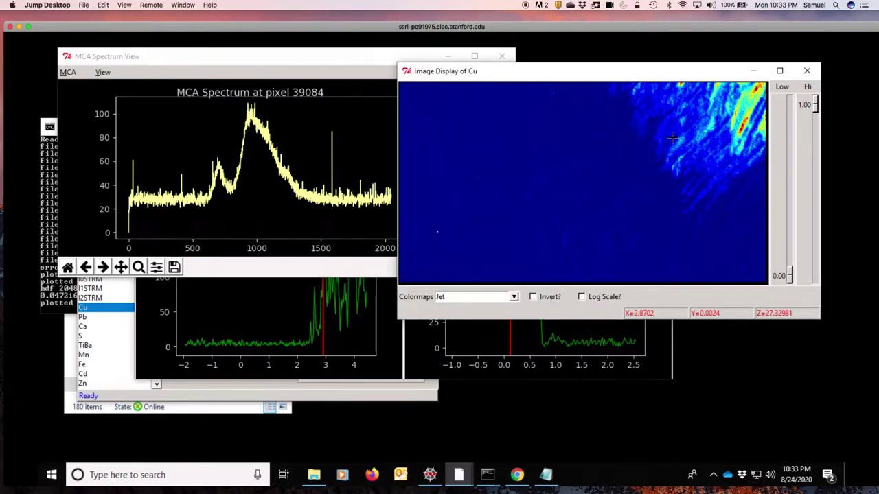
click(675, 139)
click(676, 153)
click(664, 160)
click(673, 143)
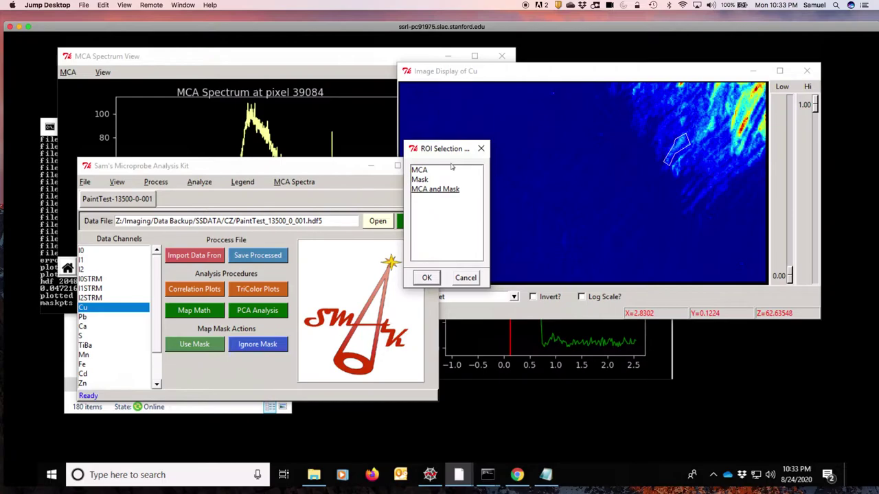
click(426, 172)
click(426, 277)
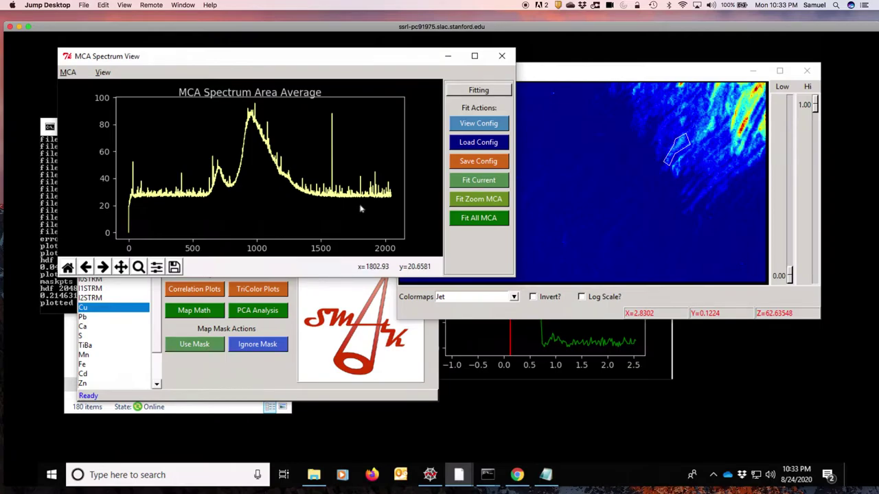
Switch the spectrum view to store the next spectrum in Buffer 2.
click(102, 72)
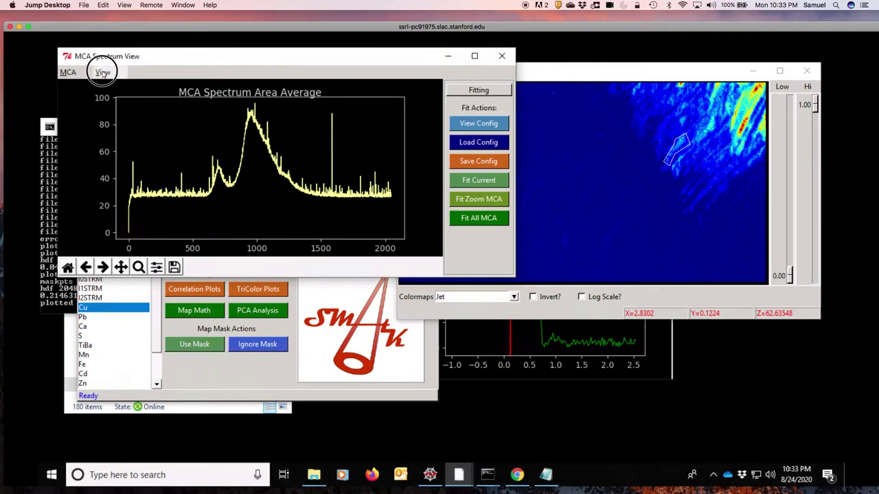
mouse_move(107, 88)
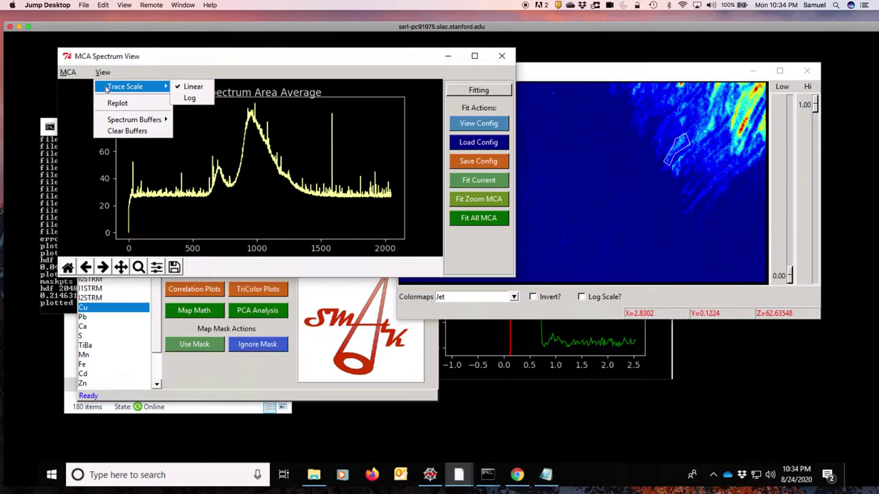
mouse_move(145, 120)
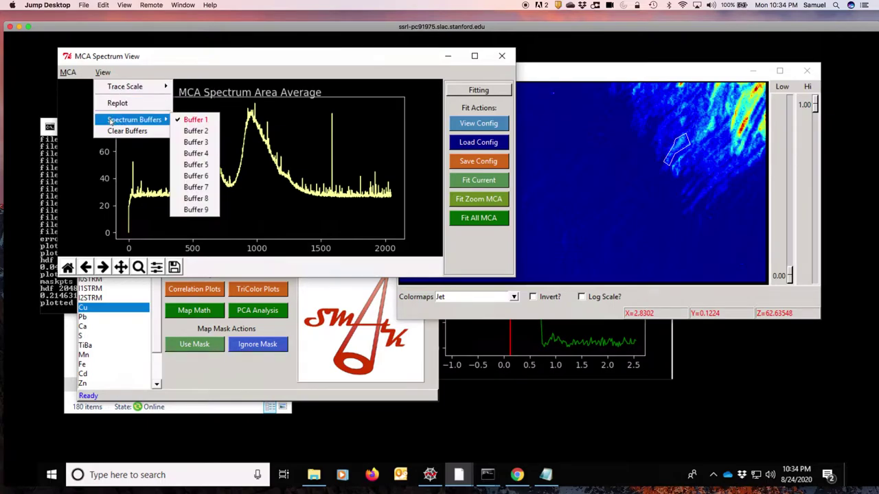
click(195, 130)
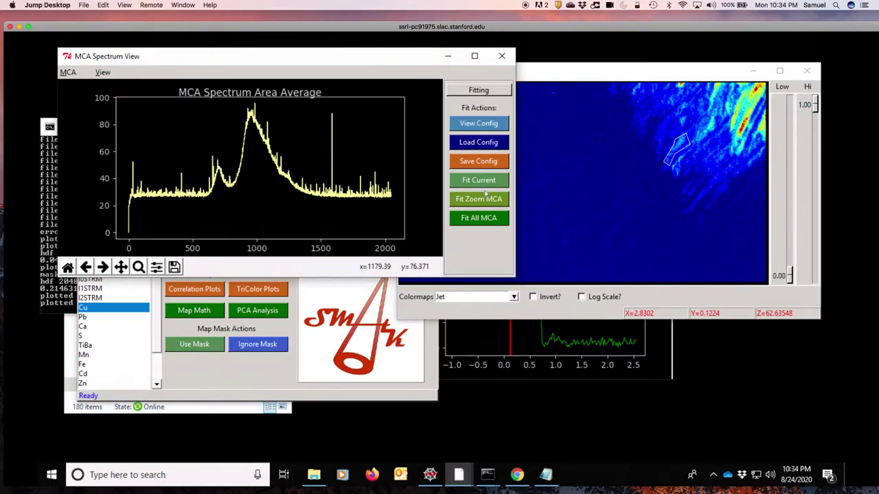
Lasso a second, lower region on the Cu map, overlay its MCA average, then close the viewer.
click(535, 274)
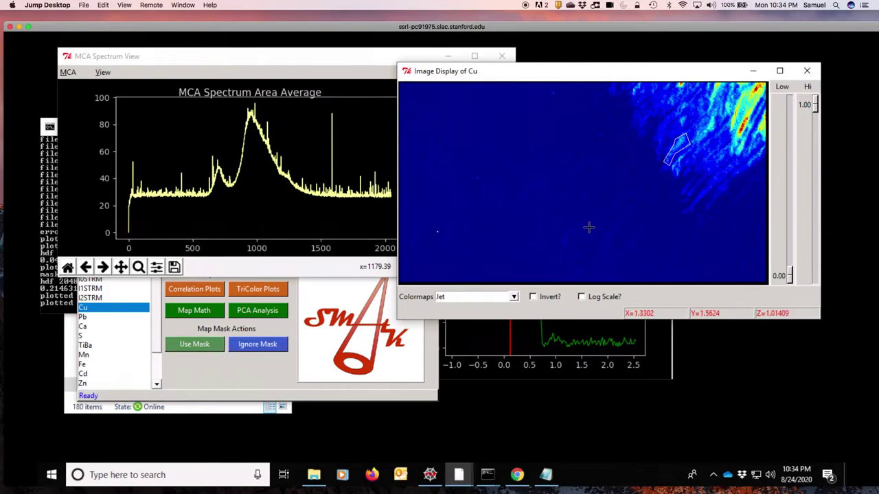
click(561, 224)
mouse_move(561, 224)
mouse_down()
mouse_move(604, 218)
mouse_move(604, 243)
mouse_move(560, 246)
mouse_up()
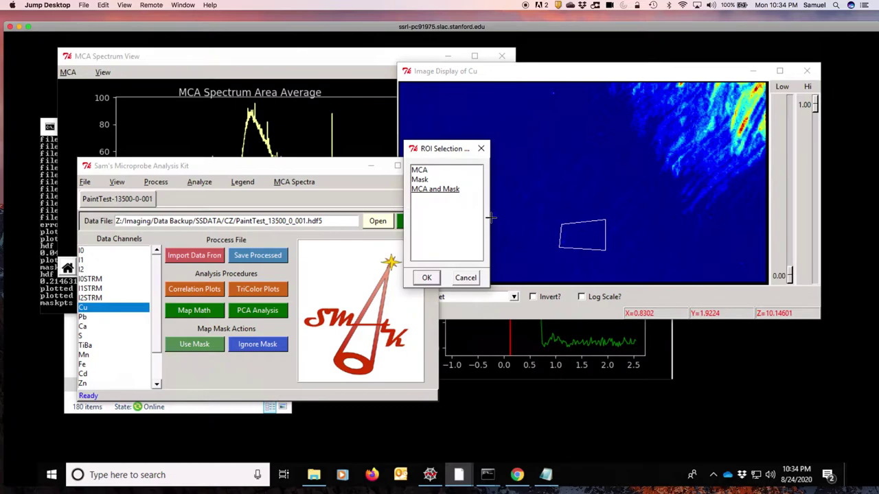
click(431, 173)
click(426, 278)
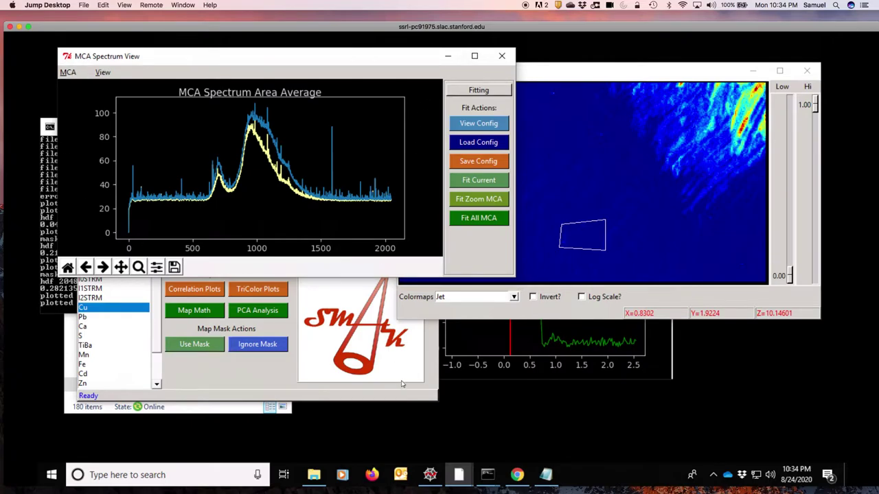
click(501, 56)
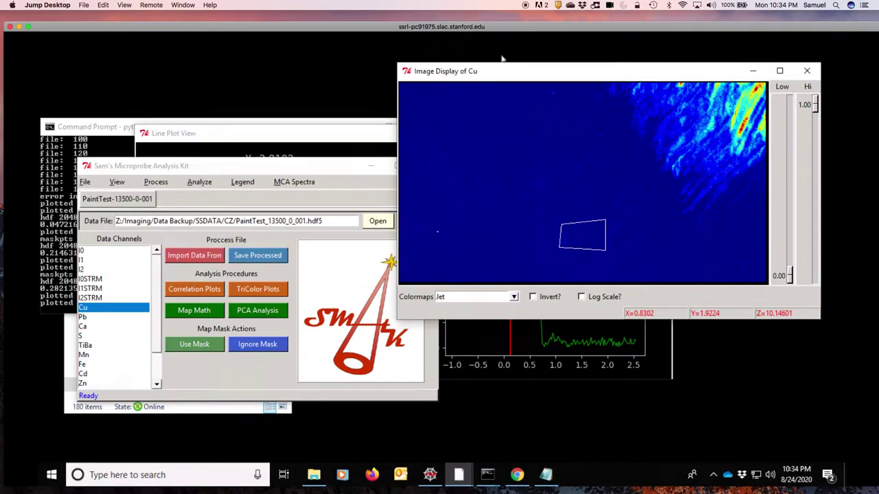
Show the MCA Spectra Color Support commands, then switch to the Color Spaces slide.
click(294, 182)
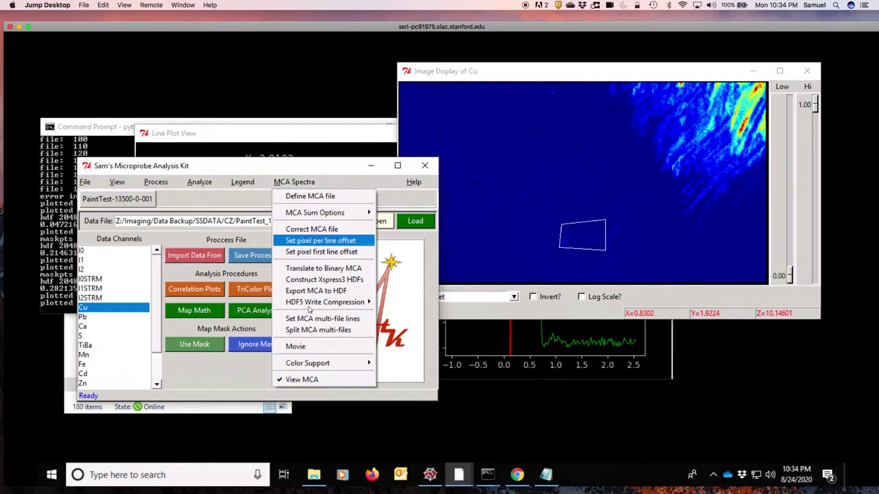
mouse_move(309, 363)
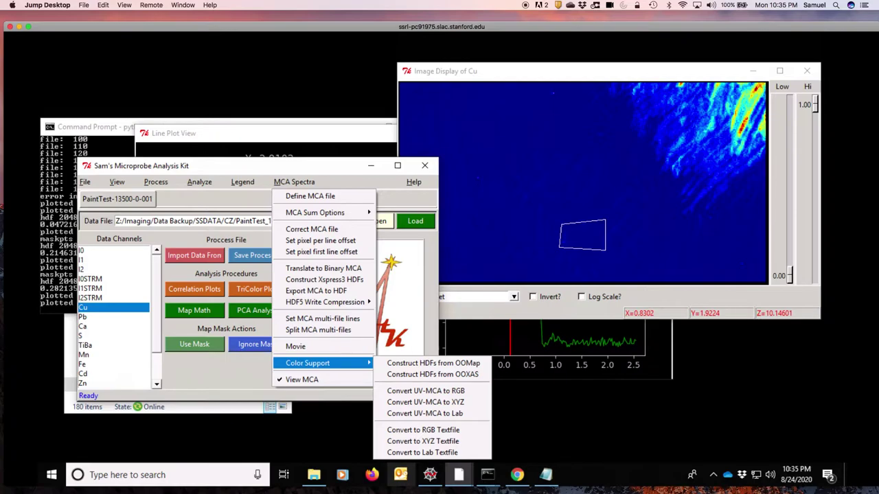
key(super+Tab)
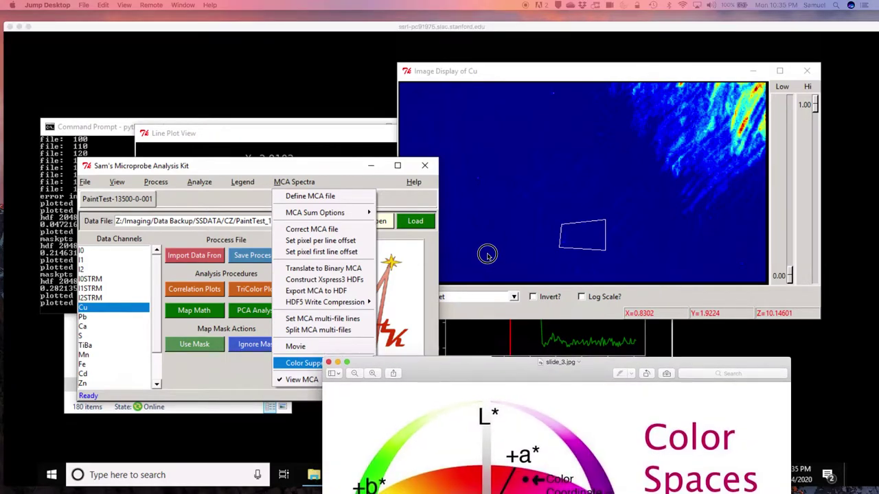
Bring the Color Spaces LAB slide into full view, then hide Preview.
drag(479, 361, 517, 84)
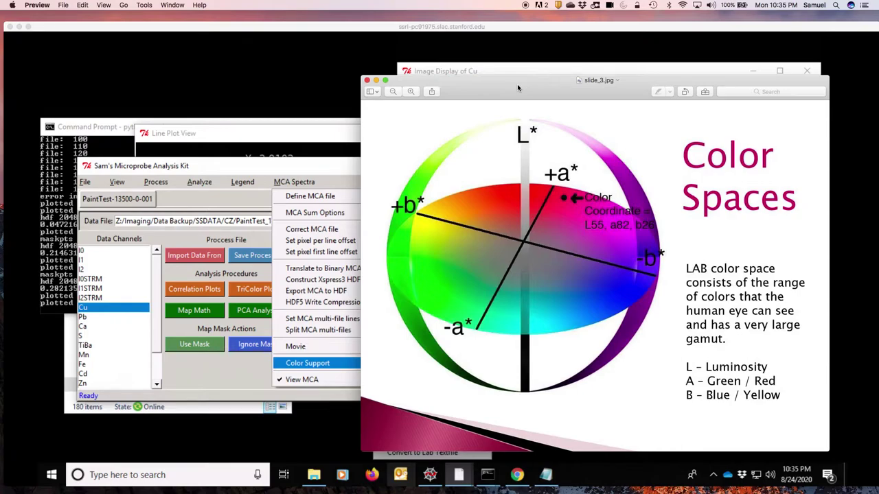
click(524, 82)
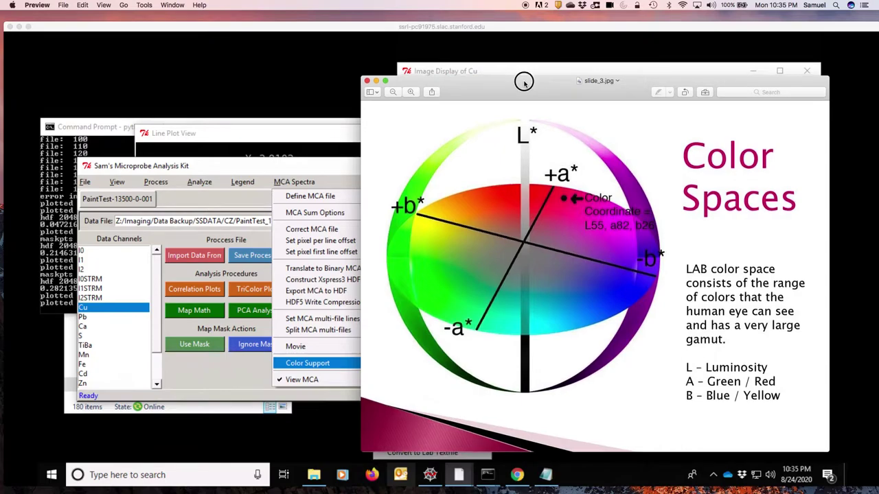
drag(524, 81, 295, 493)
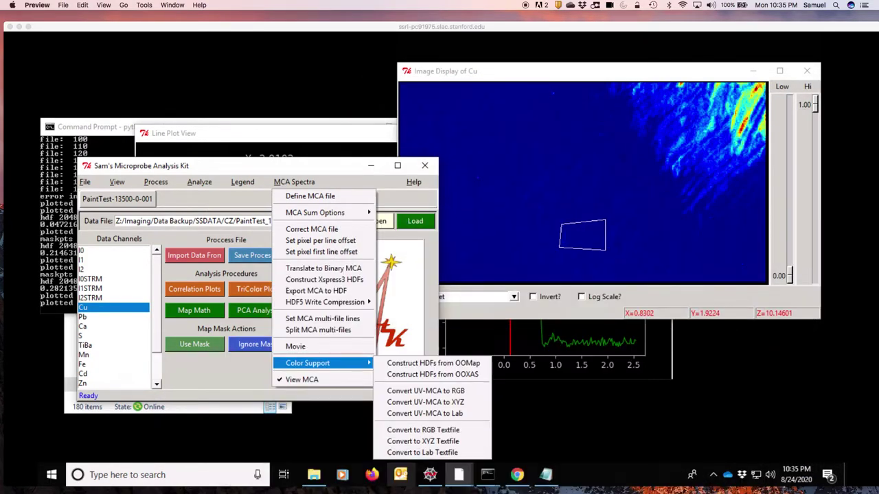
Run Convert UV-MCA to RGB with a 100 ms dwell time.
click(423, 391)
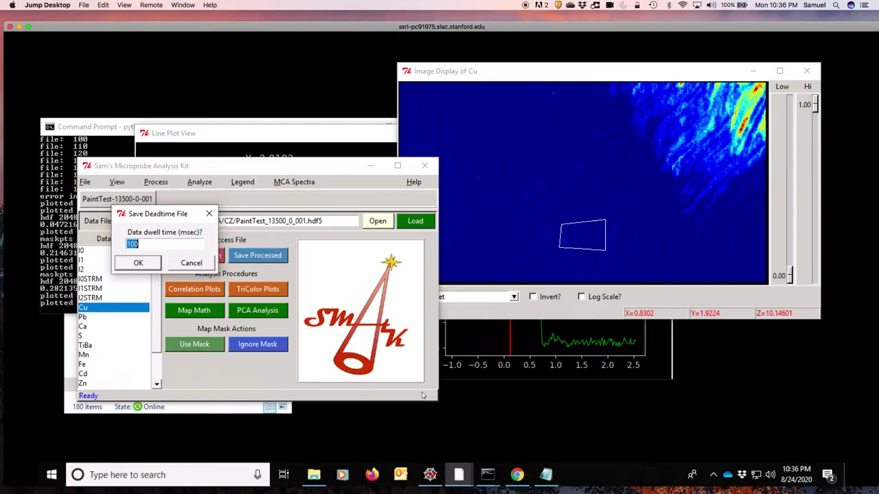
key(Return)
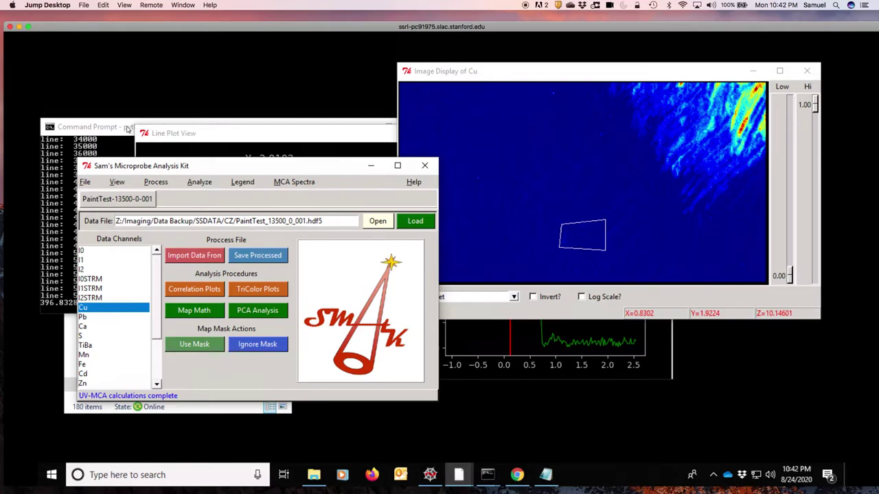
Scroll to the new channels and display the Rc, Gc, then Bc colour maps.
click(155, 292)
drag(154, 292, 153, 324)
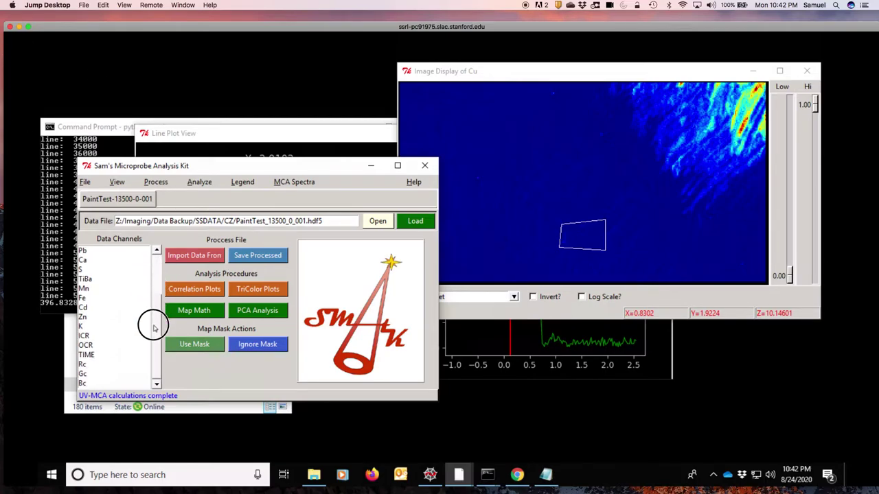
click(87, 365)
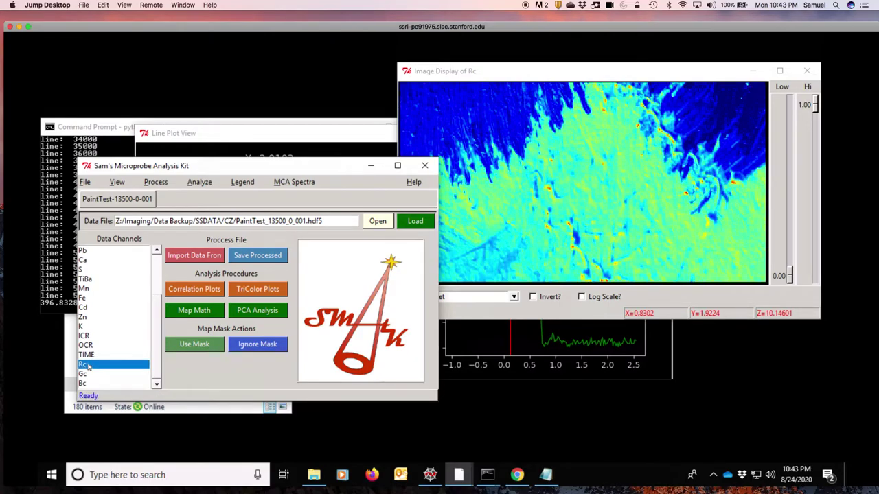
key(Down)
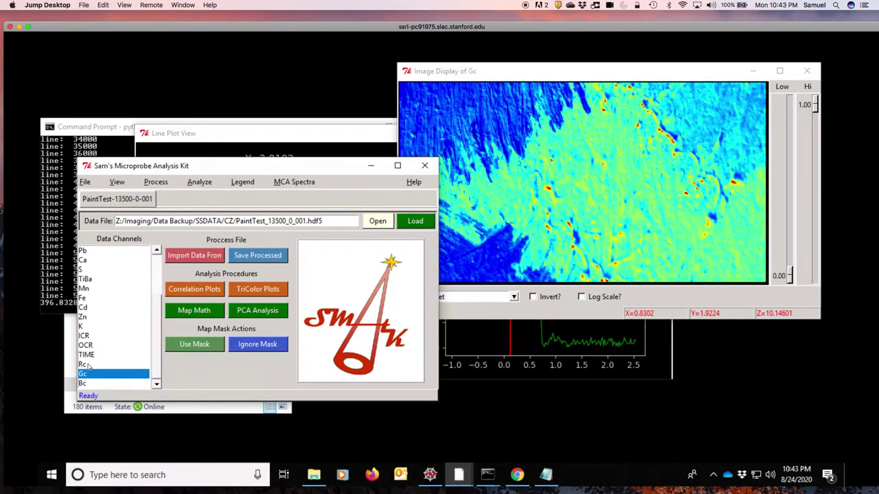
key(Down)
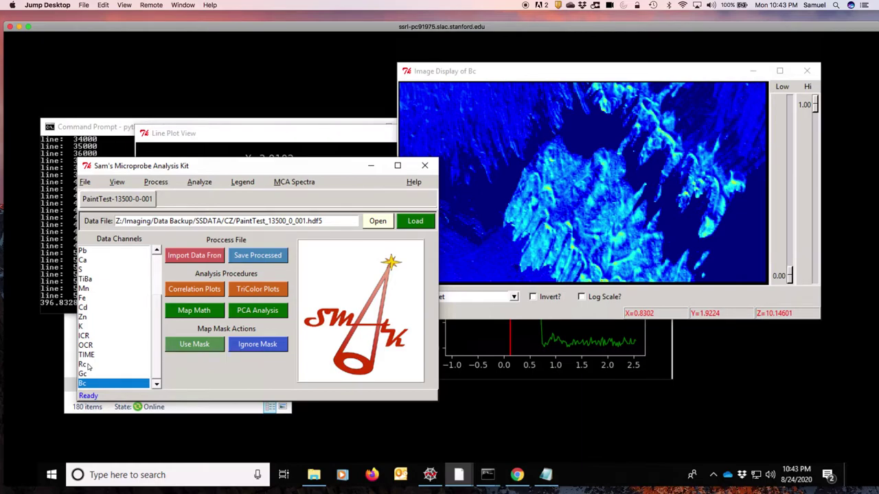
Assign Rc to red, Gc to green and Bc to blue, then arrange the image windows.
click(257, 291)
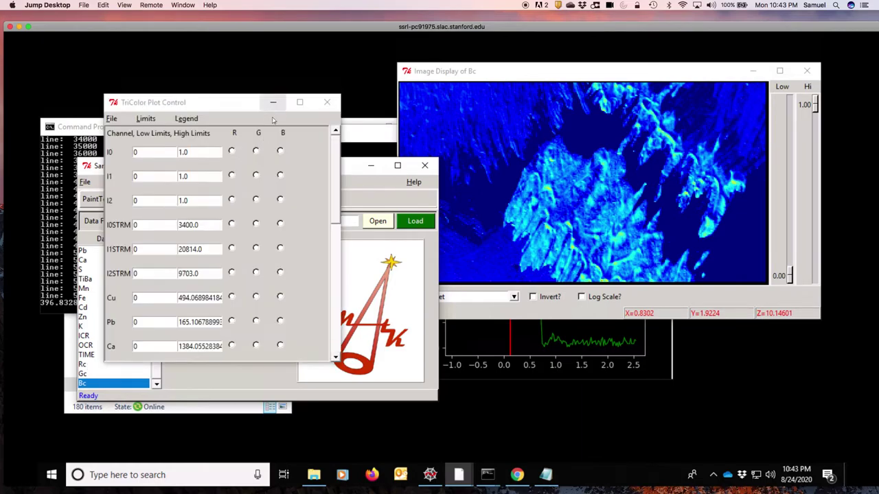
click(333, 152)
drag(334, 152, 347, 331)
click(232, 275)
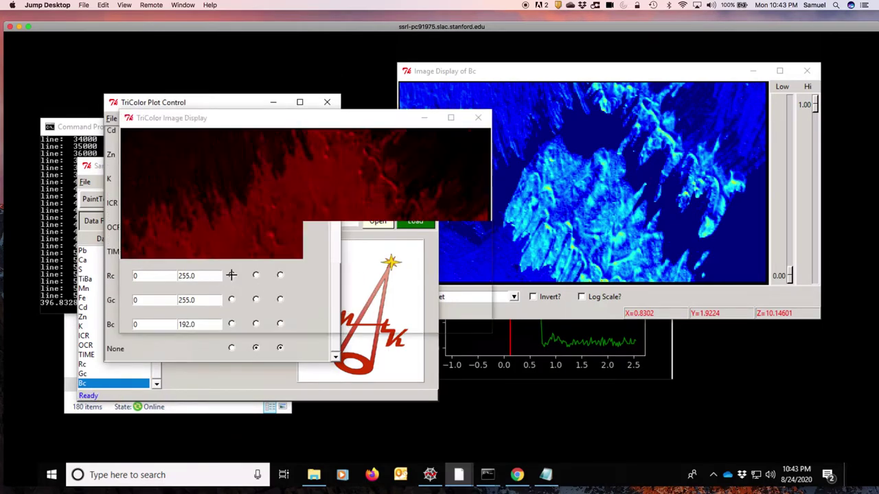
drag(261, 120, 565, 96)
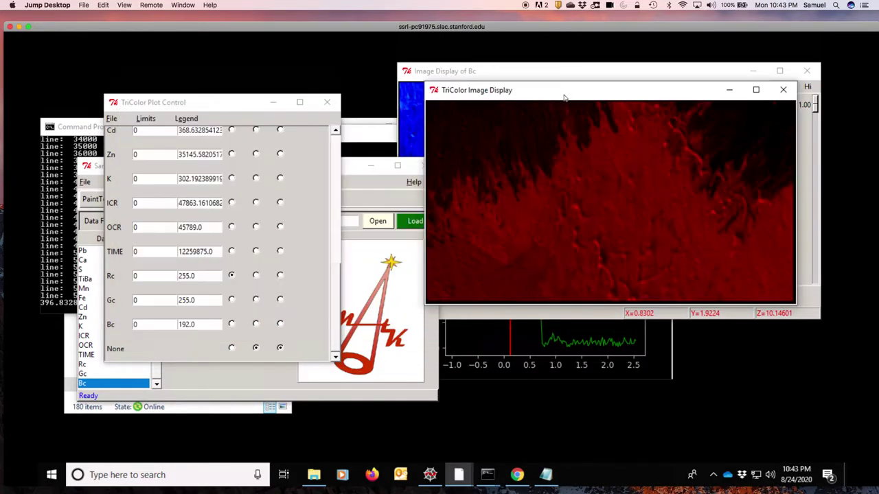
click(255, 300)
click(279, 324)
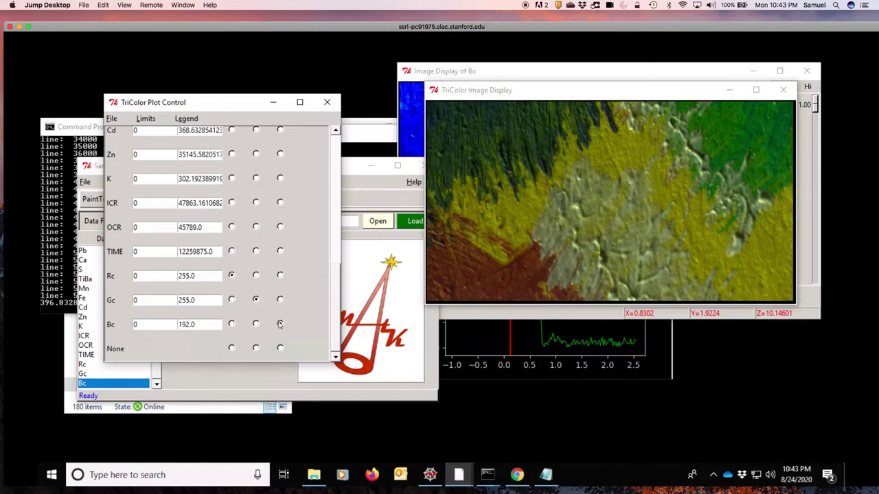
click(279, 324)
drag(492, 72, 140, 55)
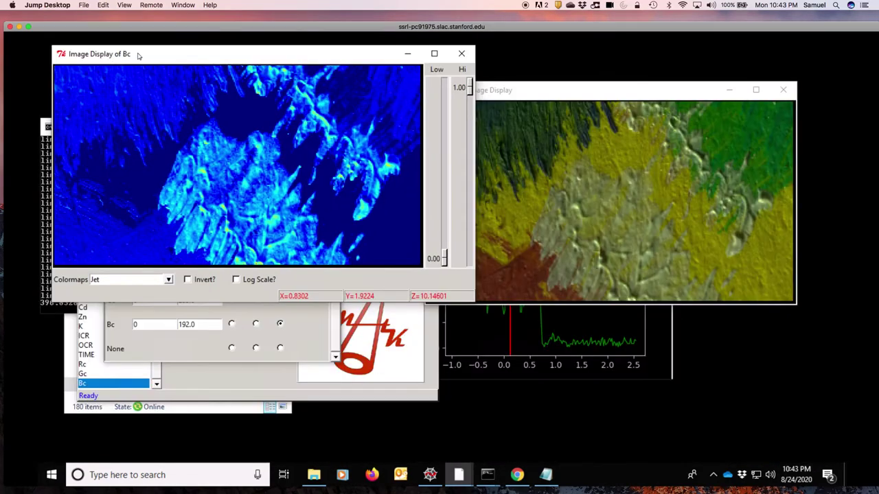
click(369, 346)
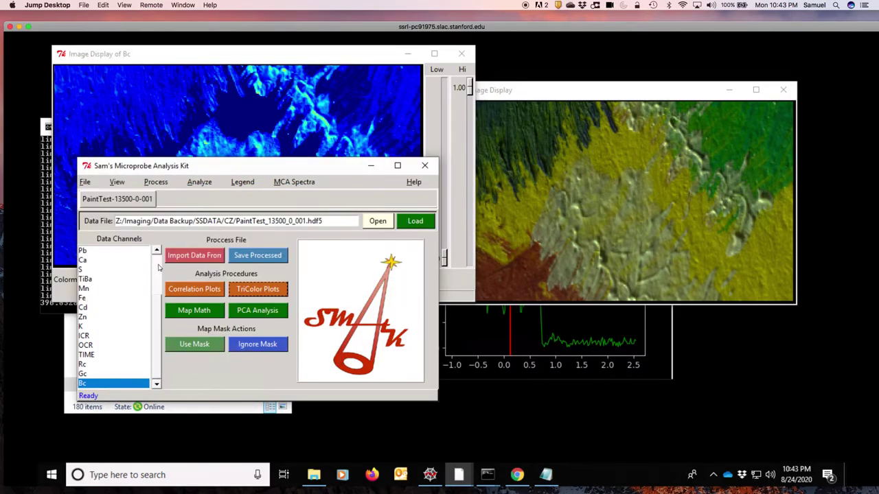
click(158, 265)
click(87, 308)
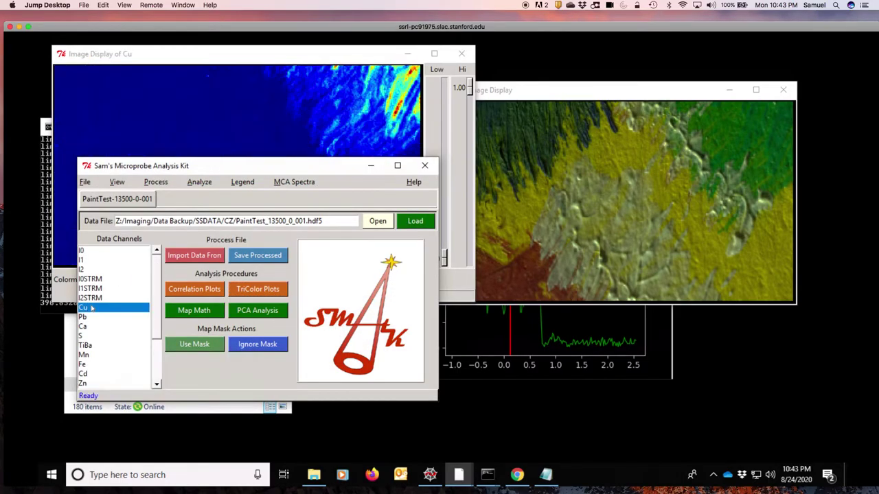
click(346, 62)
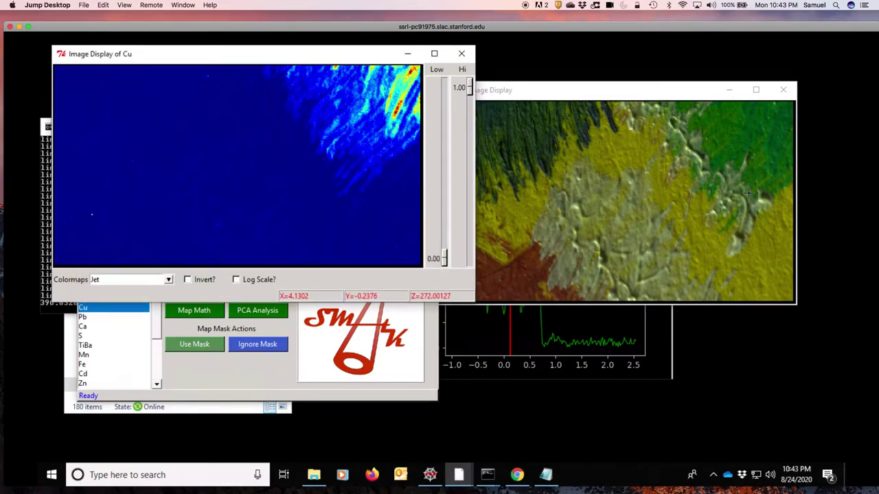
click(85, 346)
click(258, 71)
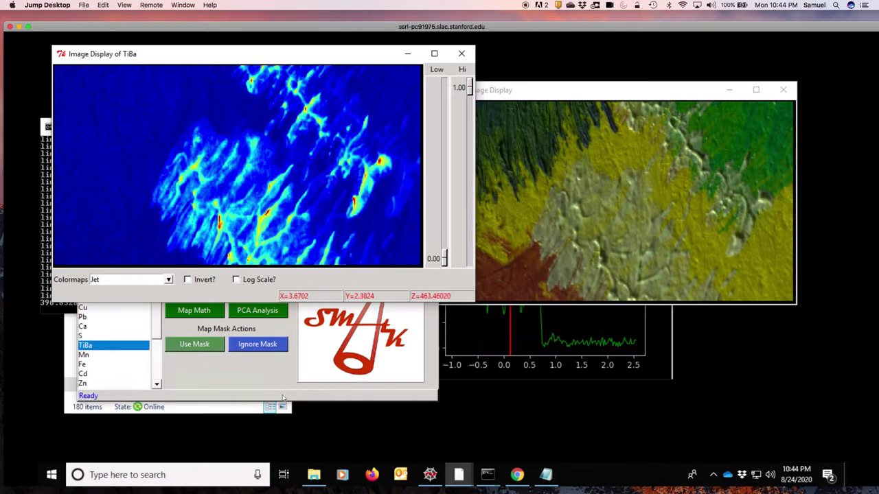
click(205, 374)
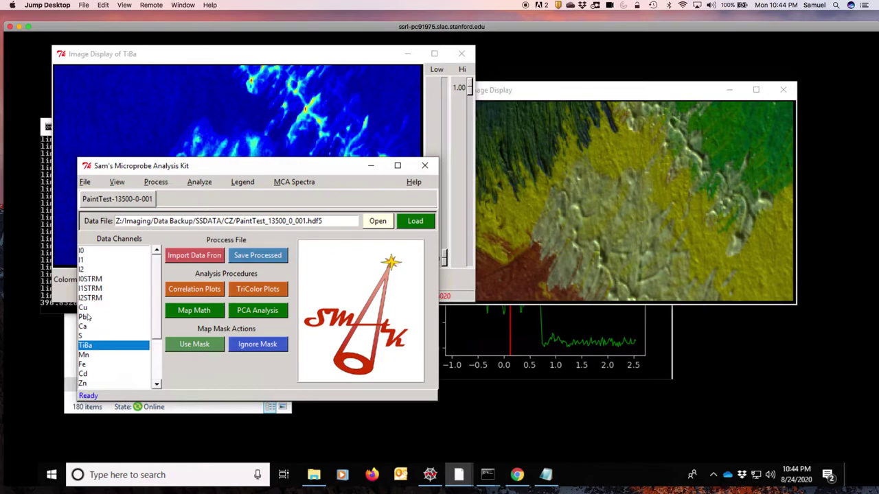
click(83, 374)
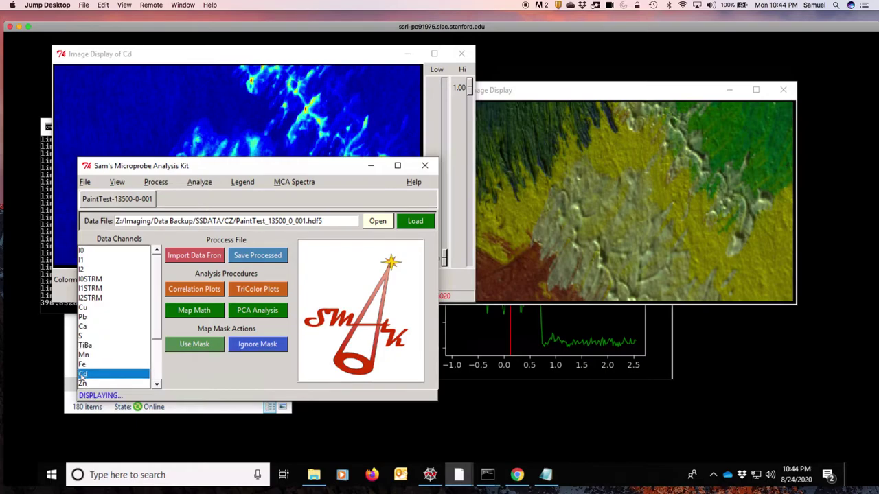
click(216, 95)
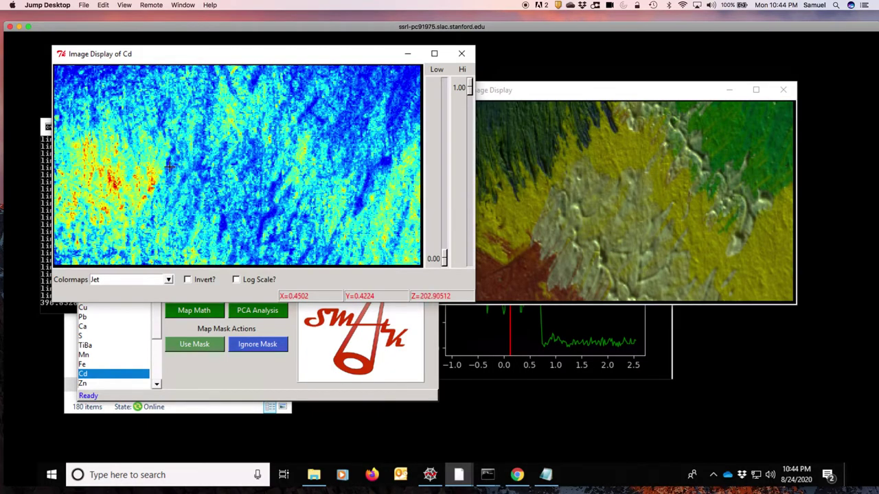
click(215, 379)
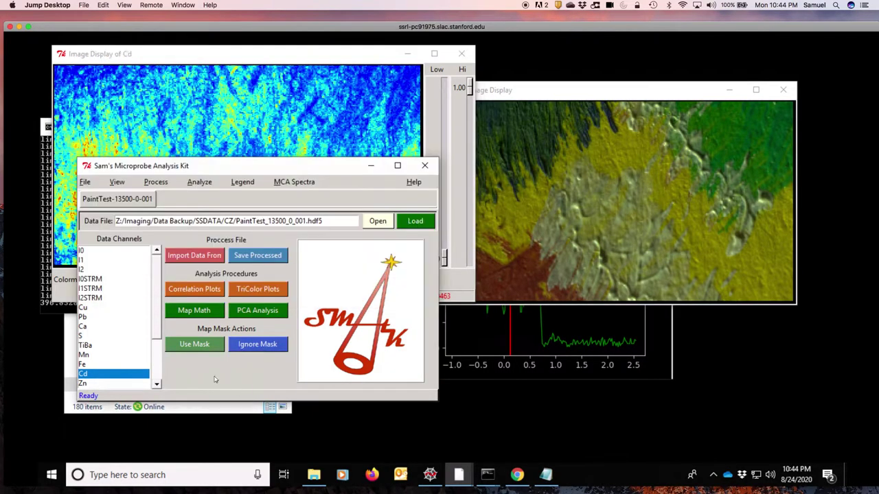
click(100, 310)
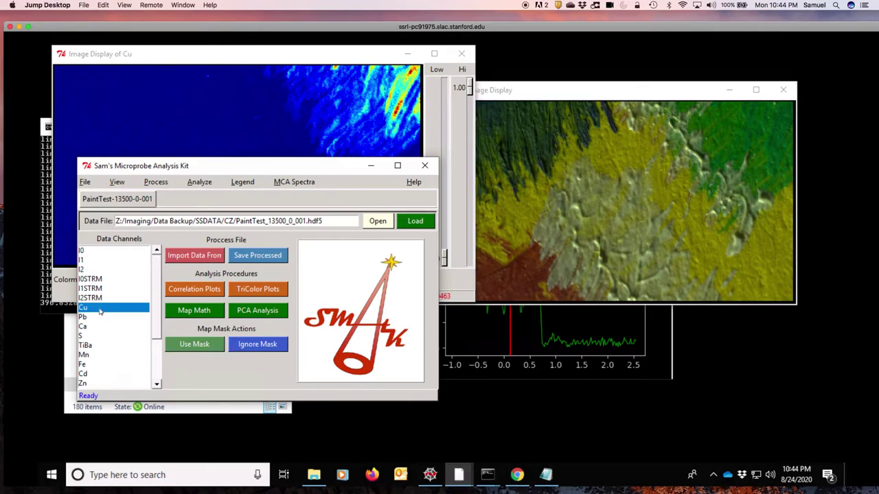
Bring the TriColor Image Display window to the front.
click(553, 90)
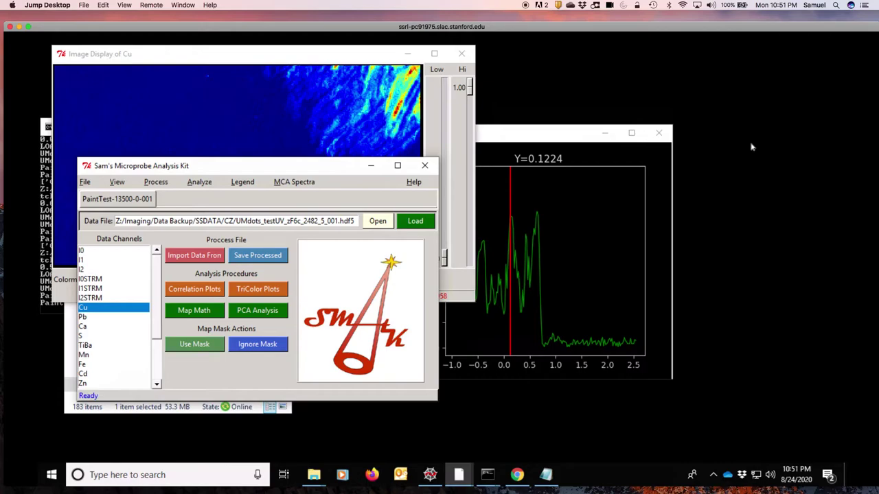
Load the UMdots_testUV_zF6b_2482_5_001.hdf5 data file from the file browser.
click(378, 222)
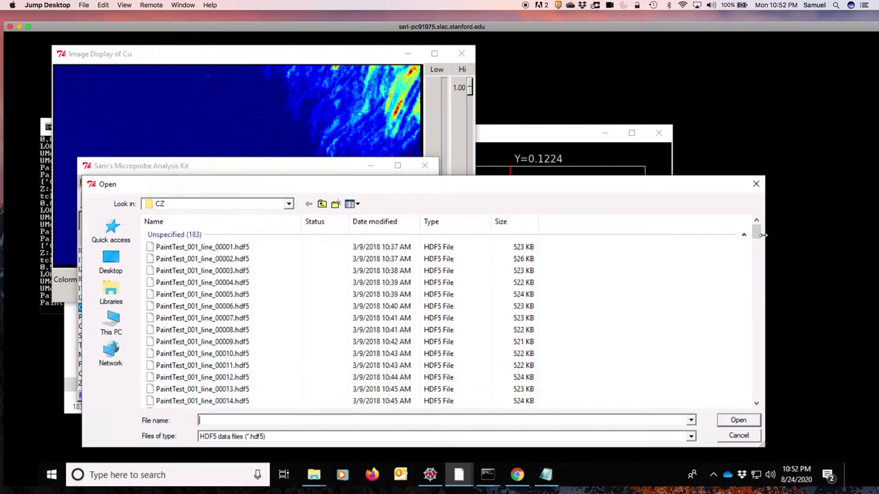
drag(758, 273, 758, 394)
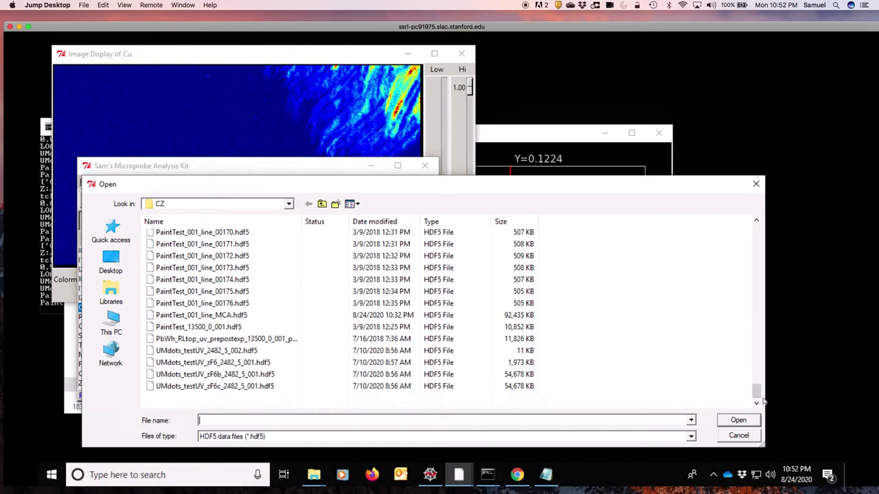
click(218, 377)
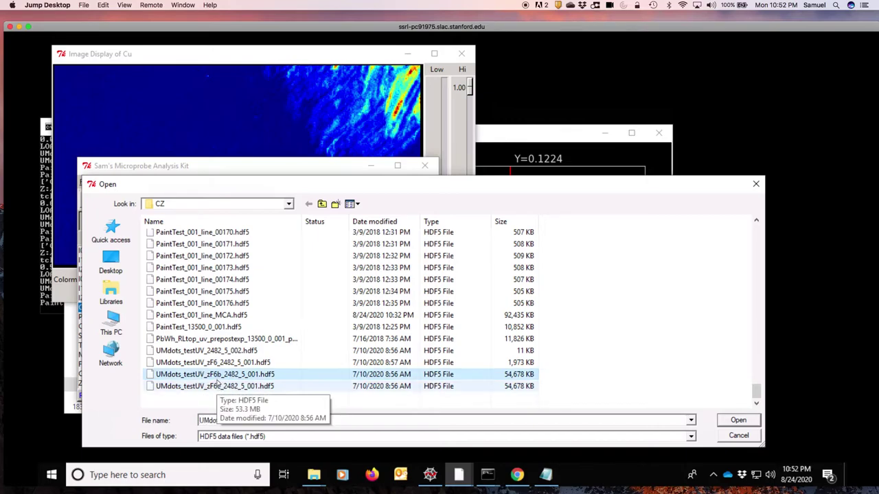
double_click(218, 377)
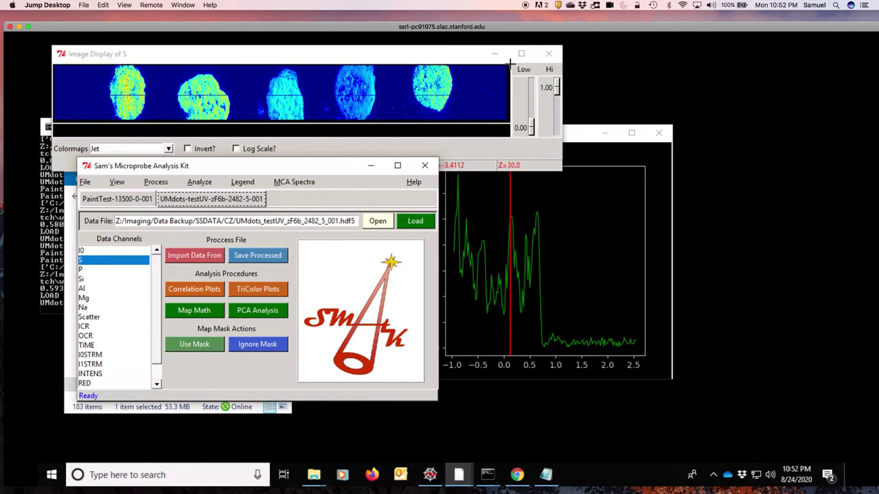
Change the Data File path to zF6c to load it, and move the S map right.
click(304, 221)
key(BackSpace)
text(c)
key(Return)
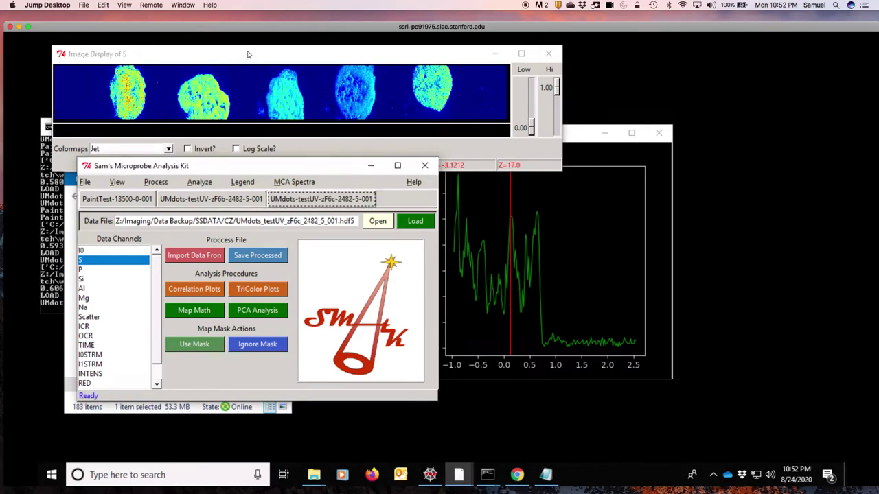
drag(237, 53, 519, 72)
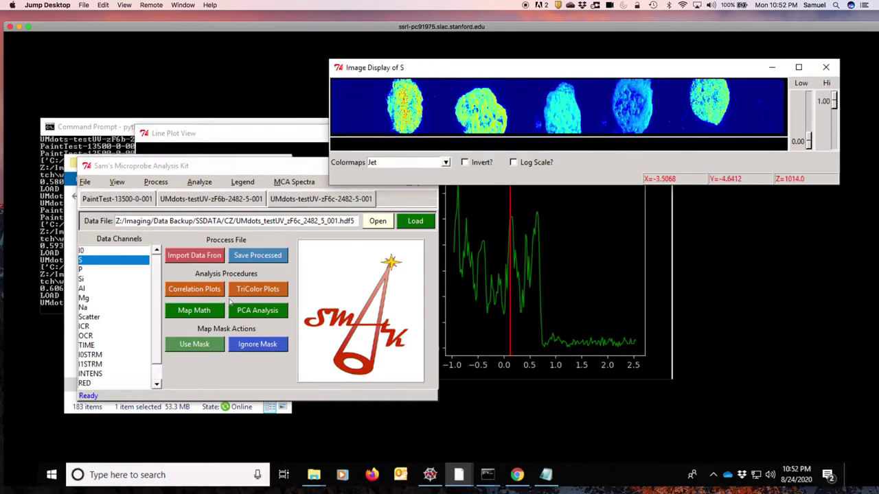
Display the RED, GREEN, then BLUE channel maps of the five dots.
click(144, 334)
scroll(145, 354, down, 1)
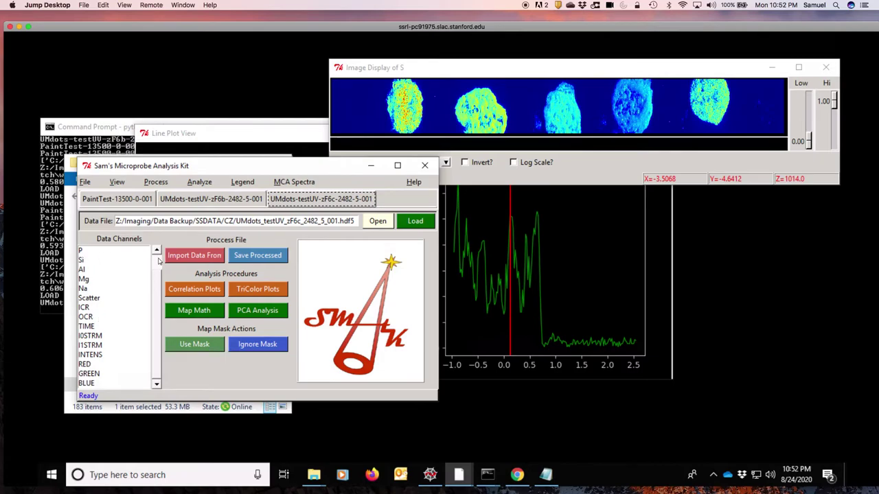
click(88, 364)
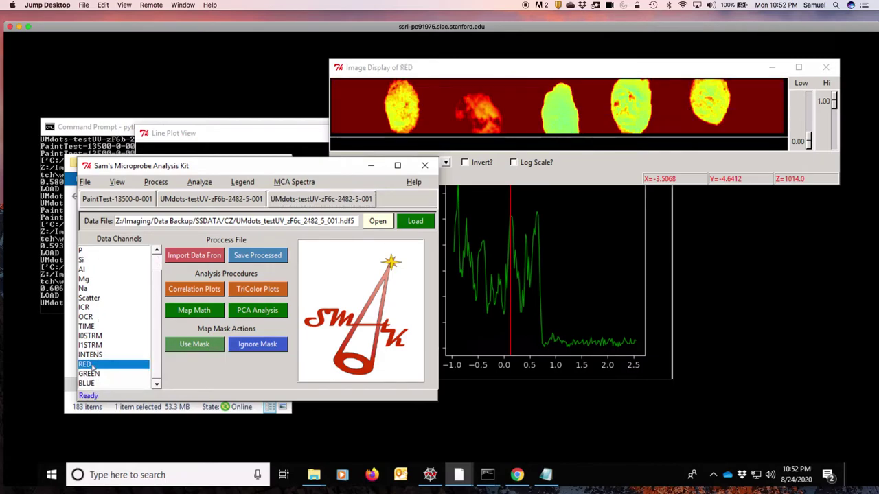
key(Down)
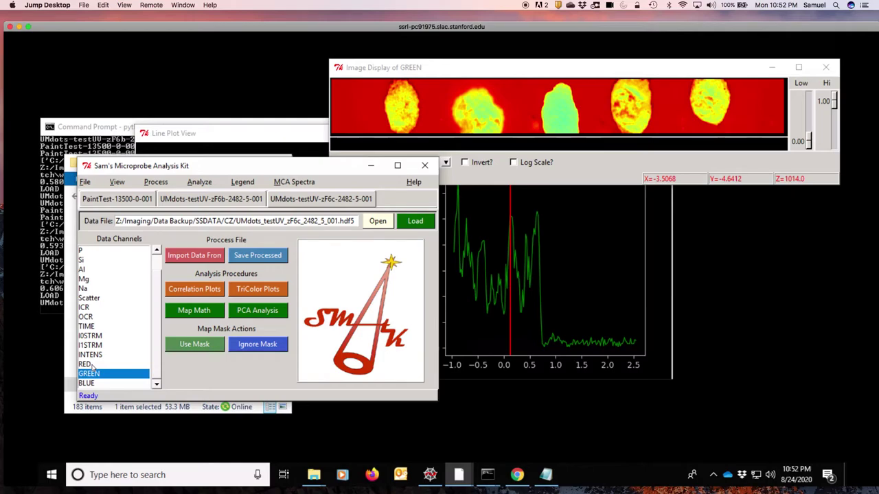
key(Down)
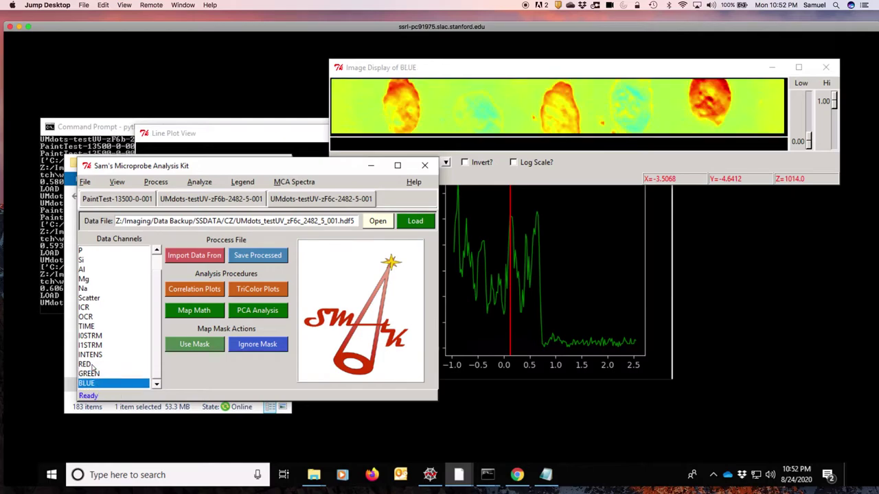
In TriColor Plots, assign RED to red, GREEN to green and BLUE to blue.
click(256, 290)
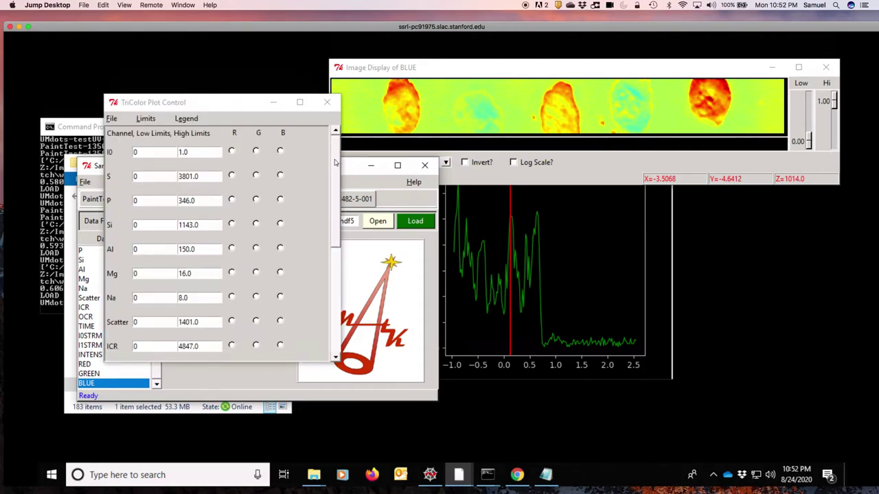
scroll(322, 216, down, 10)
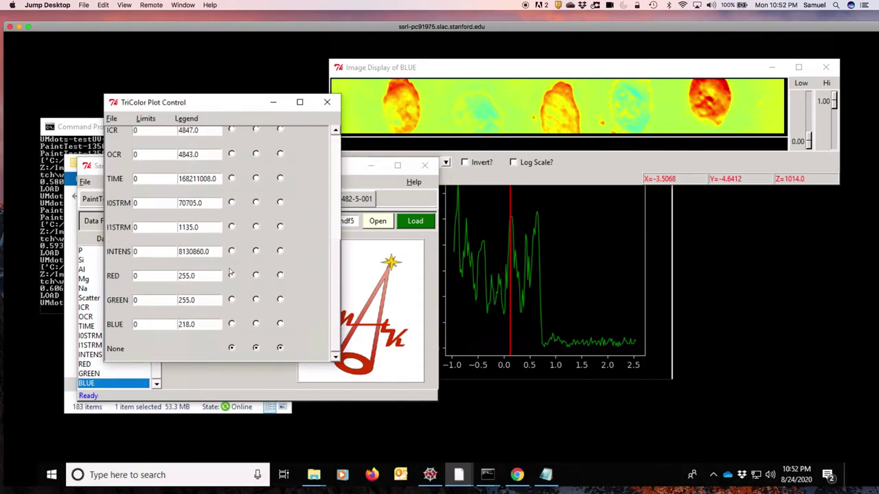
click(231, 274)
click(256, 300)
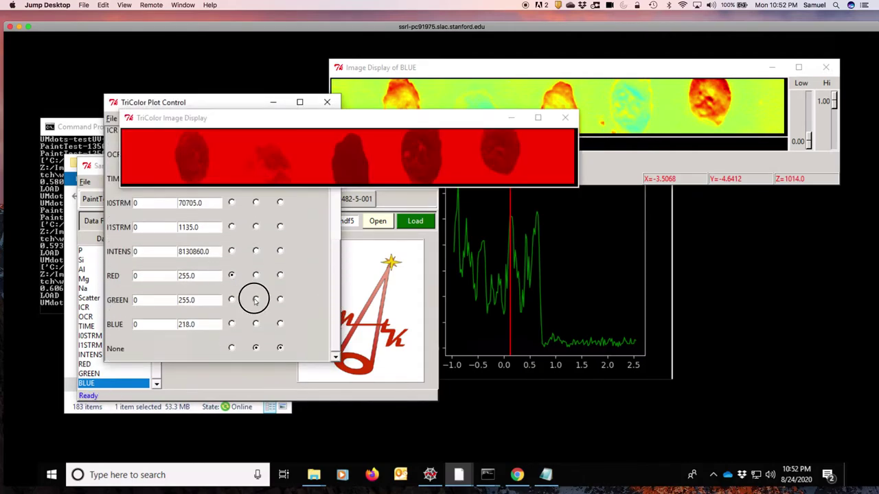
click(280, 324)
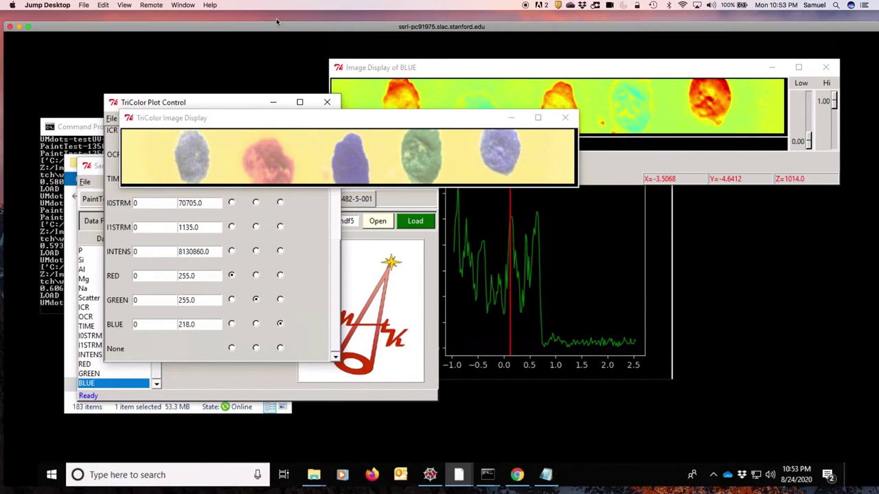
Open PbWh_RLtop_uv_prepostexp_13500_0_001_process_process.hdf5 from the bottom of the file list.
click(372, 268)
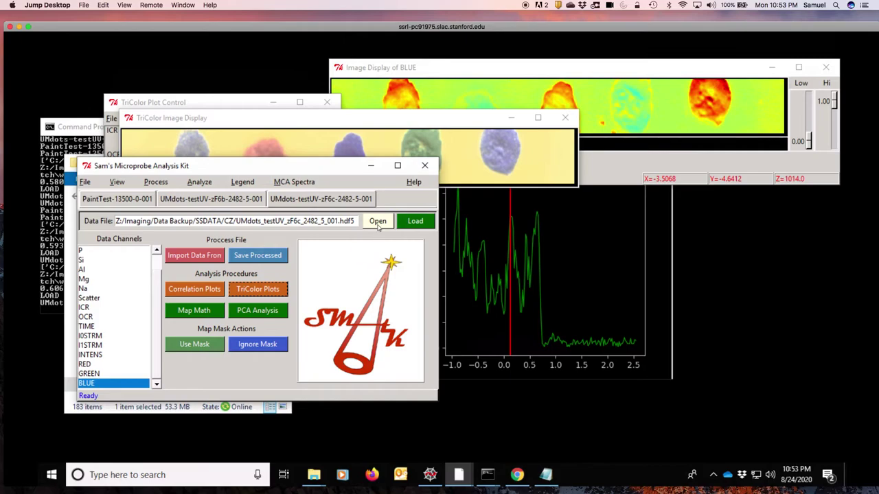
click(378, 221)
scroll(214, 366, down, 13)
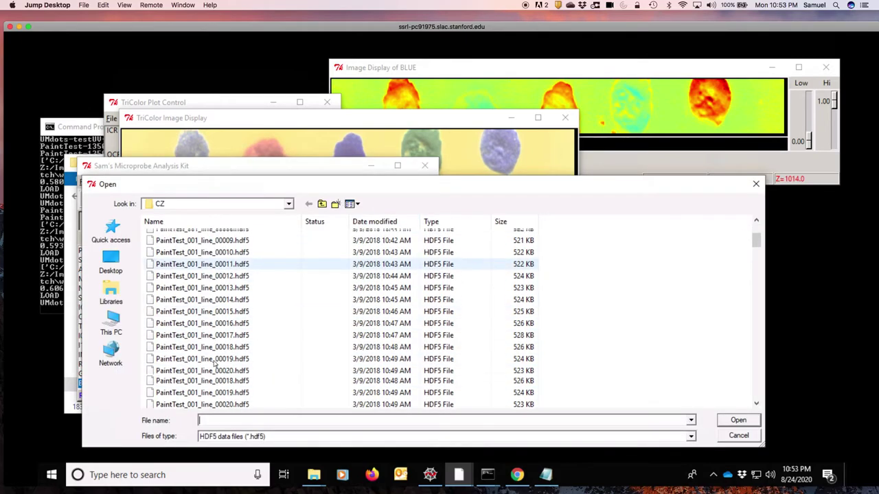
scroll(214, 366, down, 17)
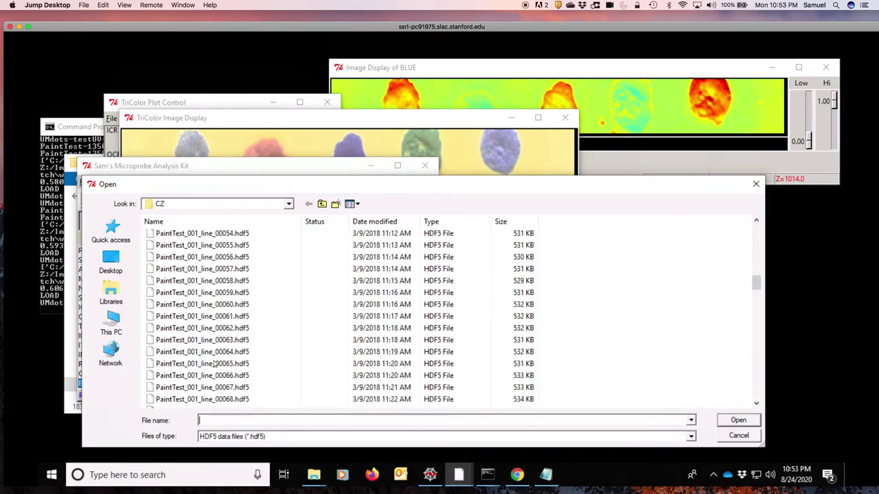
scroll(213, 363, down, 12)
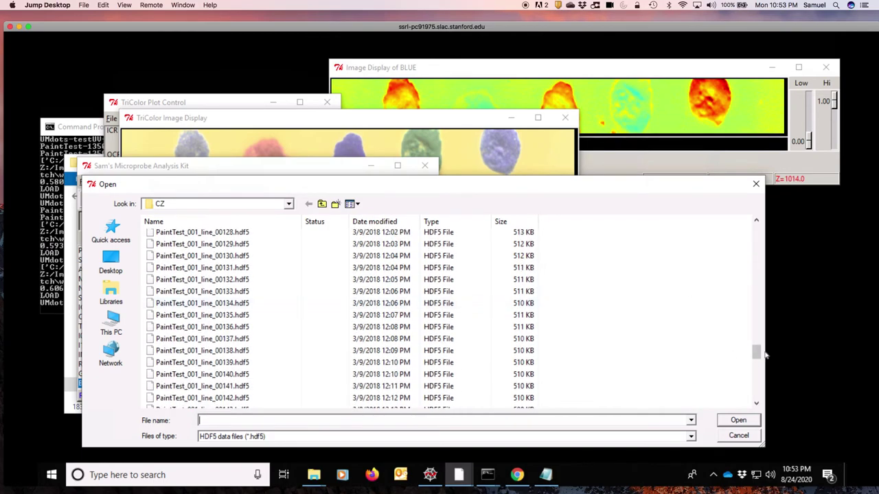
drag(756, 352, 758, 409)
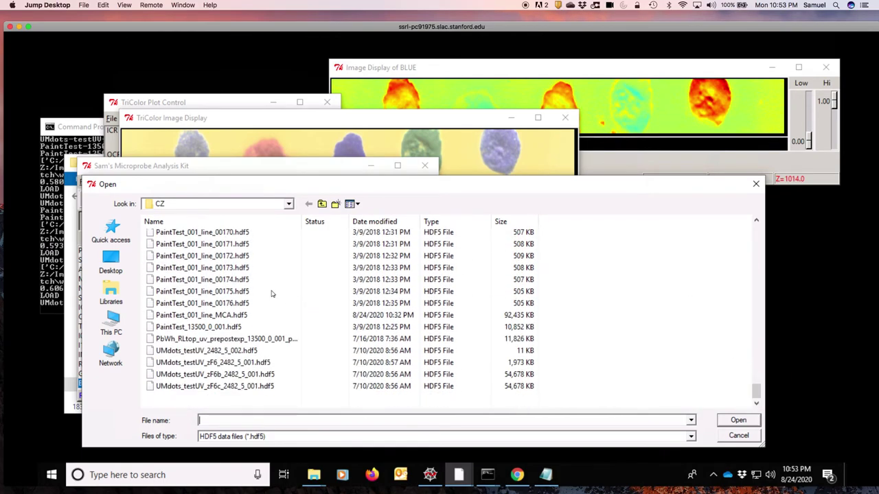
click(197, 342)
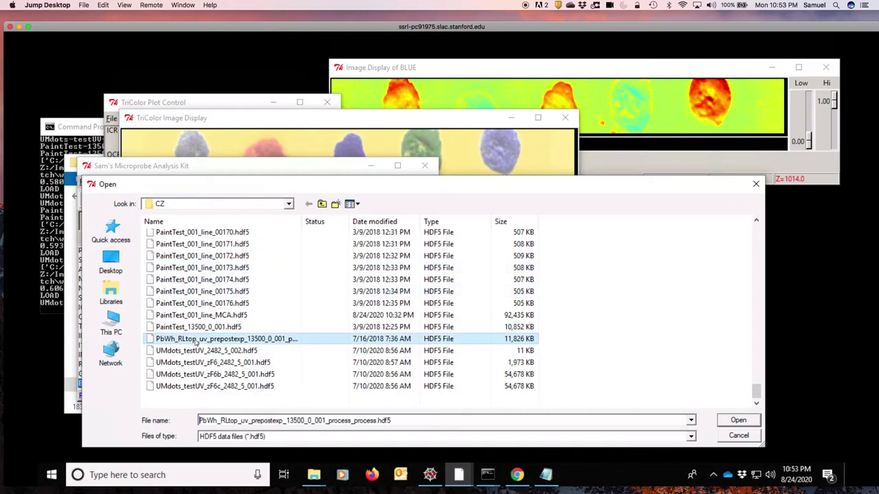
click(738, 420)
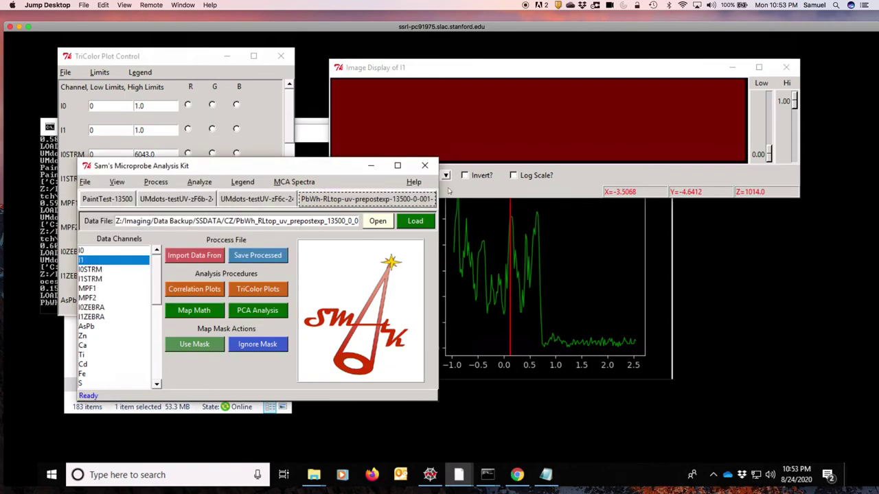
click(386, 71)
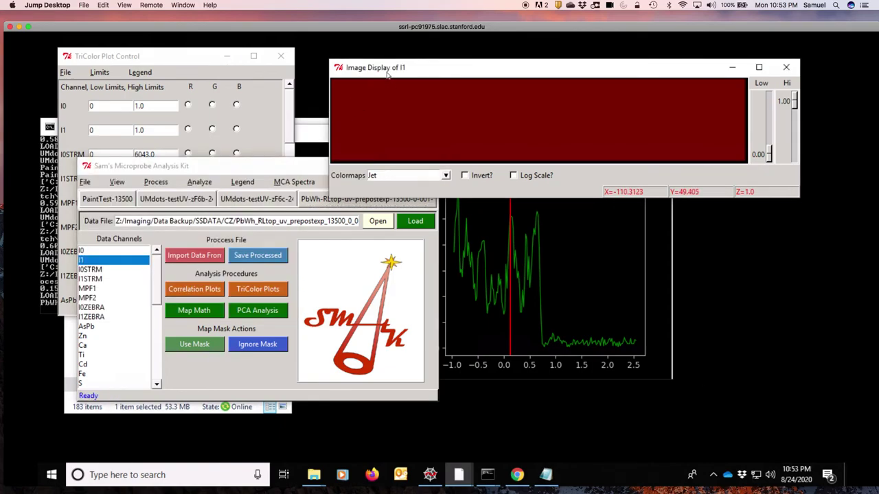
click(90, 326)
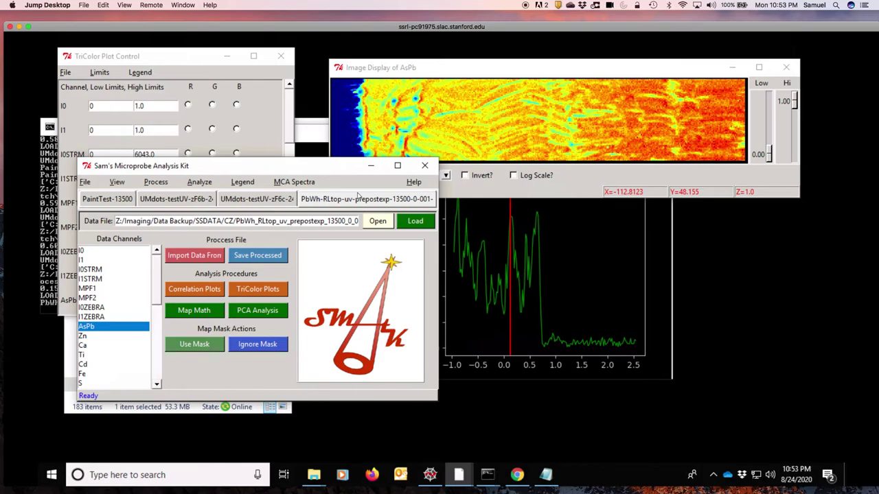
drag(155, 271, 156, 315)
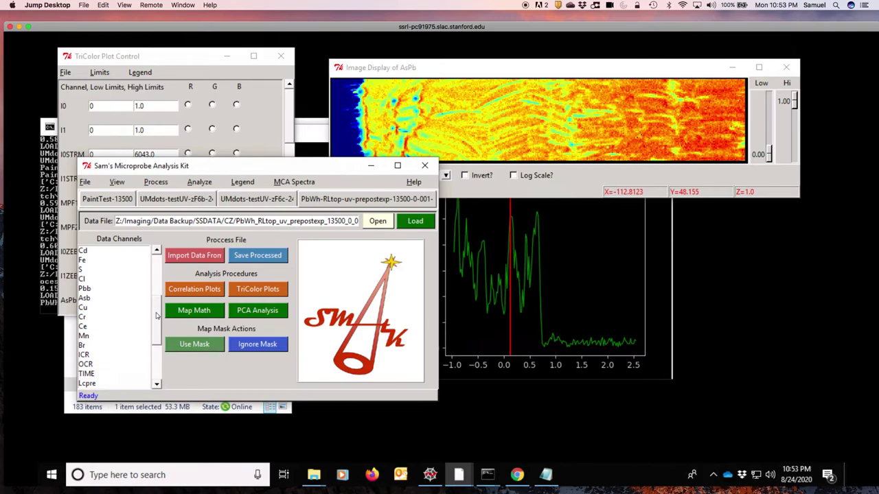
drag(156, 315, 155, 341)
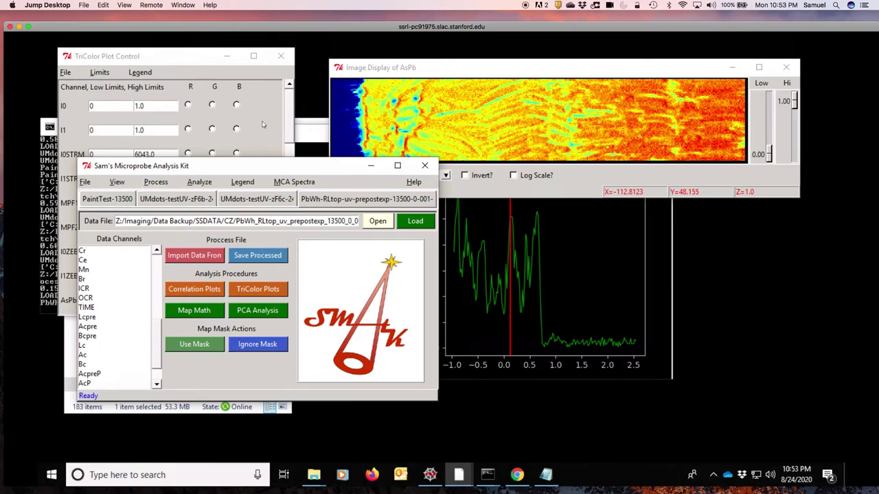
drag(156, 353, 157, 364)
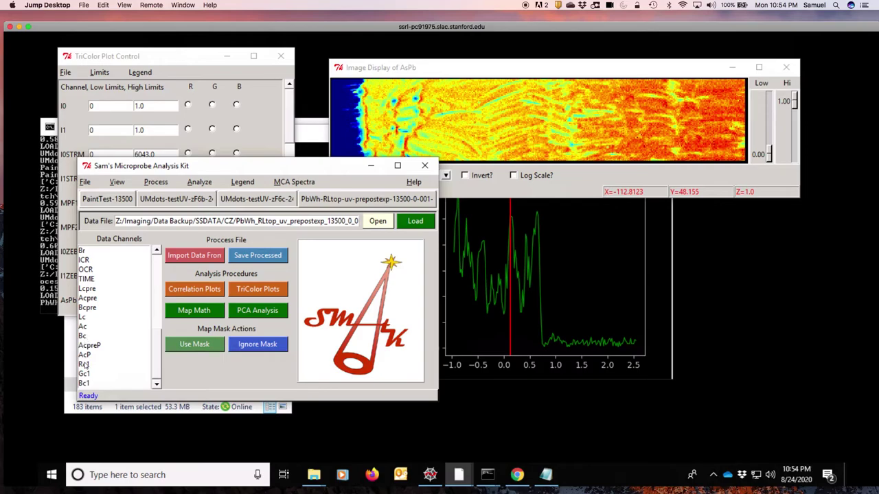
Assign Rc1 to red, Gc1 to green and Bc1 to blue, moving the composite over the spectrum.
click(193, 64)
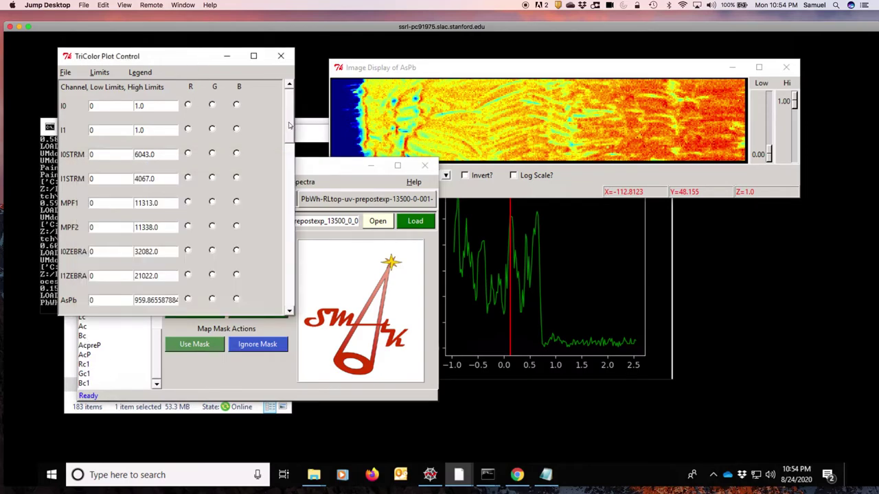
drag(287, 126, 291, 300)
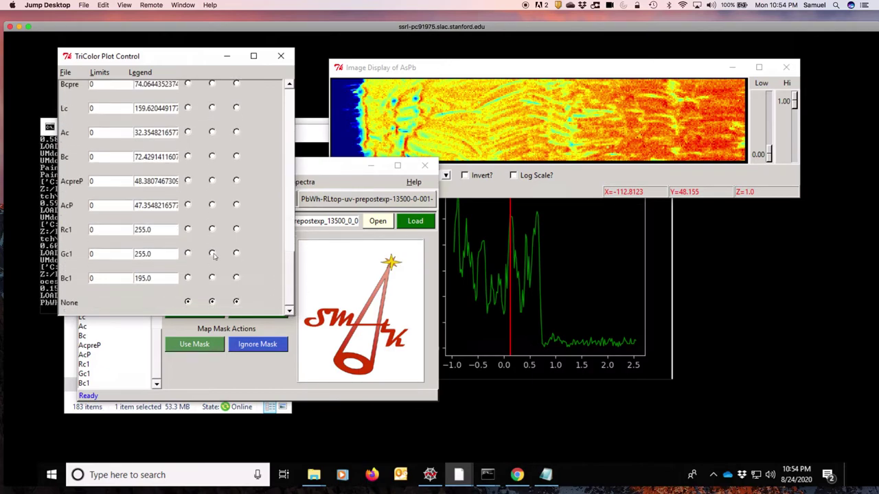
click(187, 229)
click(212, 253)
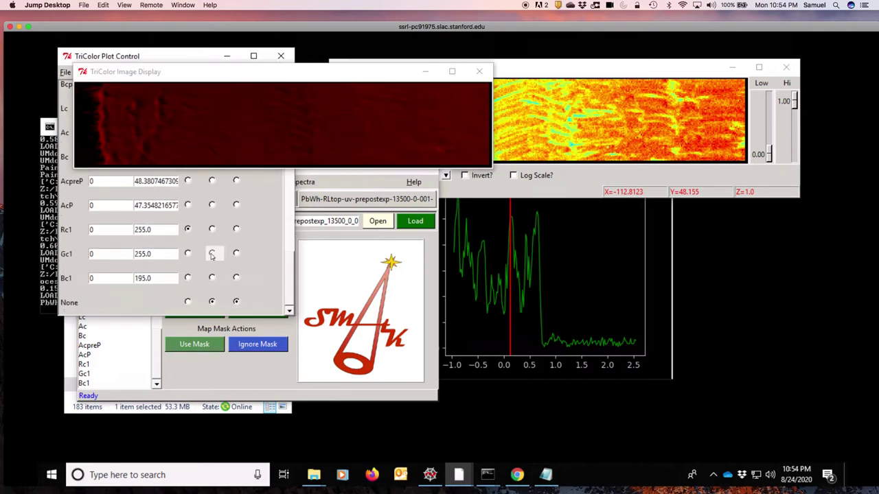
click(237, 278)
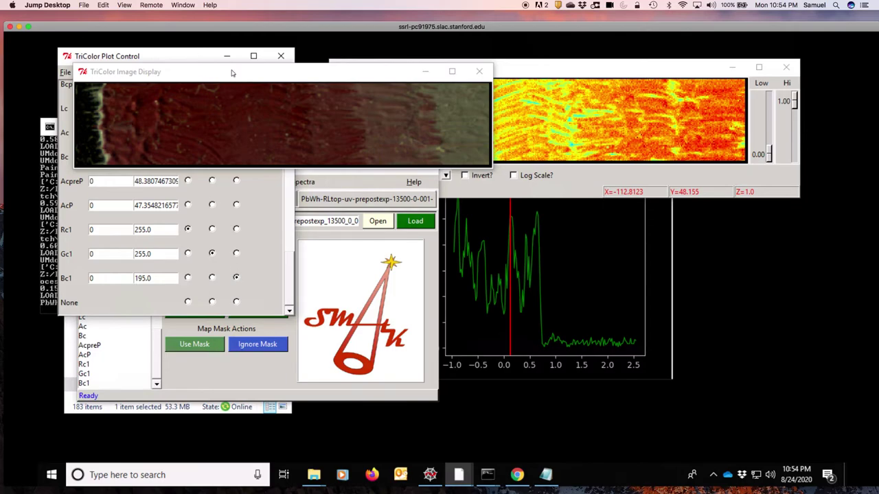
click(311, 80)
drag(311, 80, 659, 229)
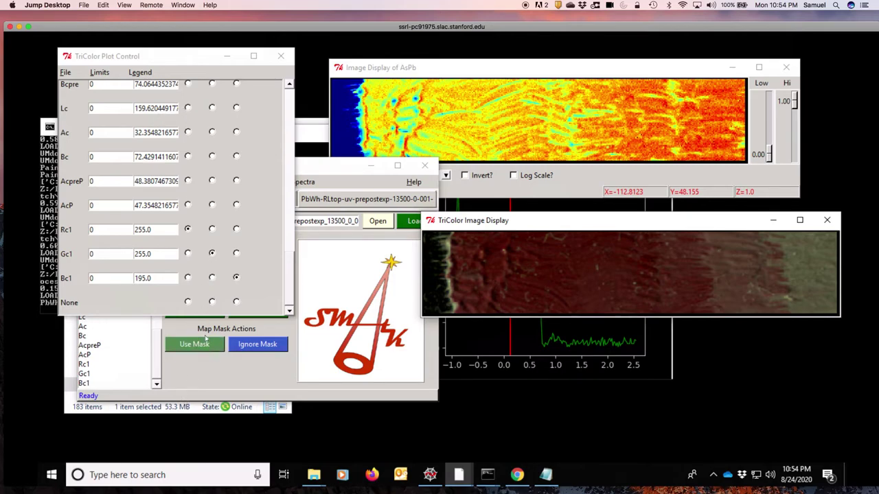
Switch between the Lcpre and Lc maps three times, ending on Lc.
click(205, 364)
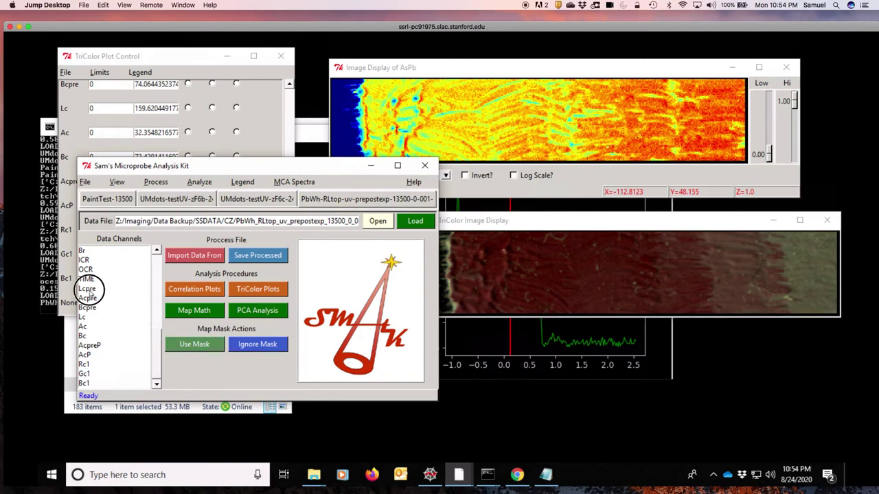
click(87, 288)
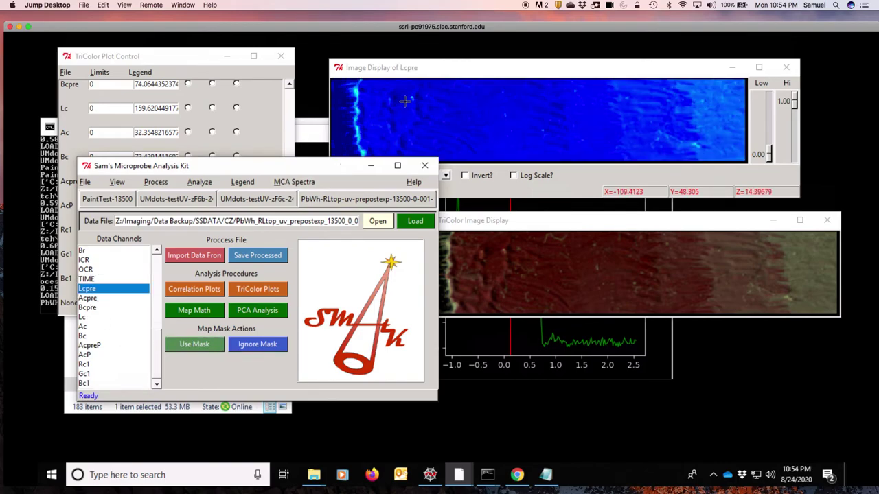
click(85, 317)
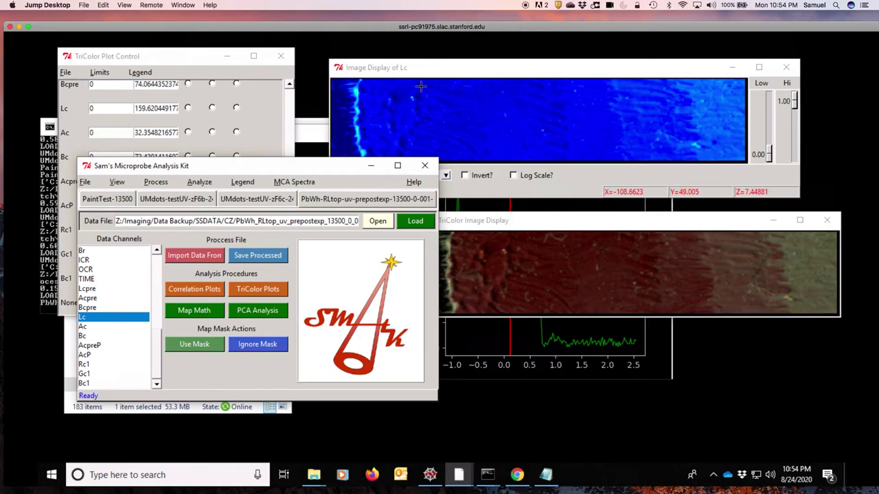
click(93, 290)
click(87, 318)
click(94, 291)
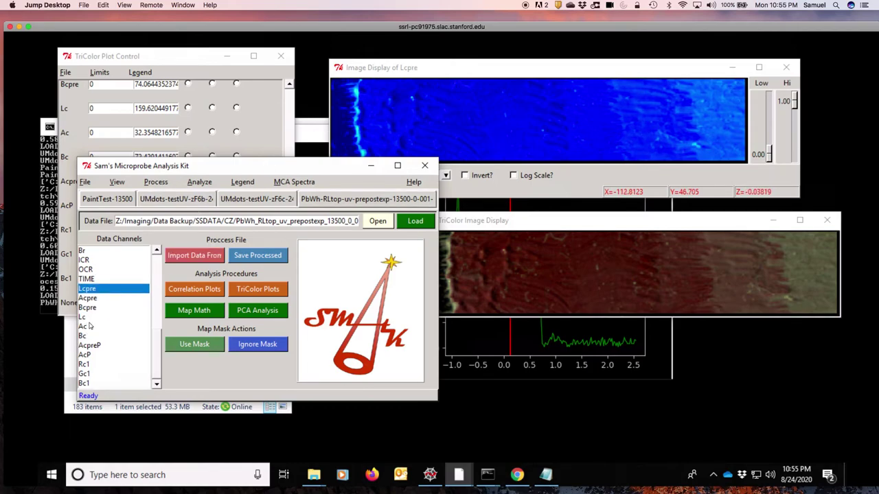
click(87, 318)
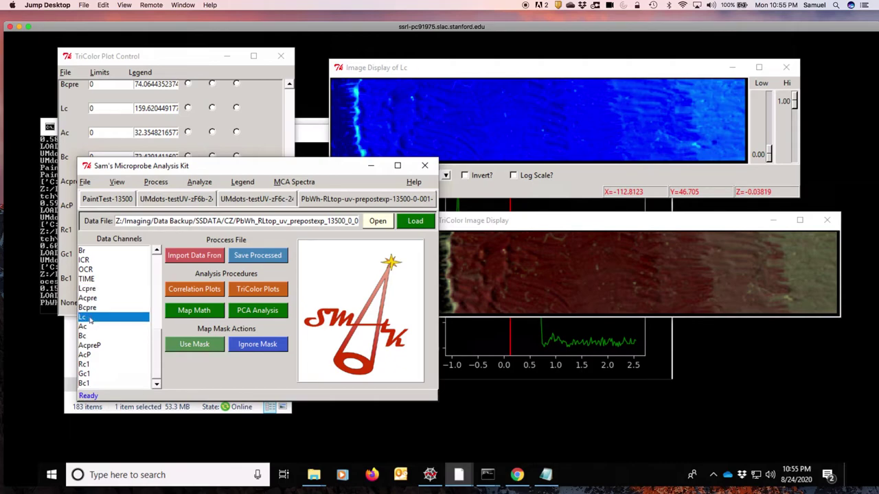
Set Lcpre as red and Lc as green and blue, moving the composite over the Lc map.
click(158, 58)
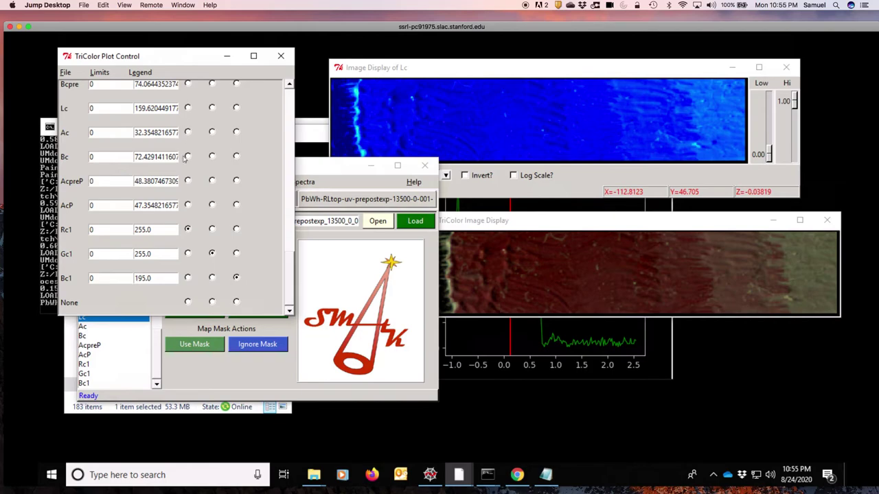
click(188, 109)
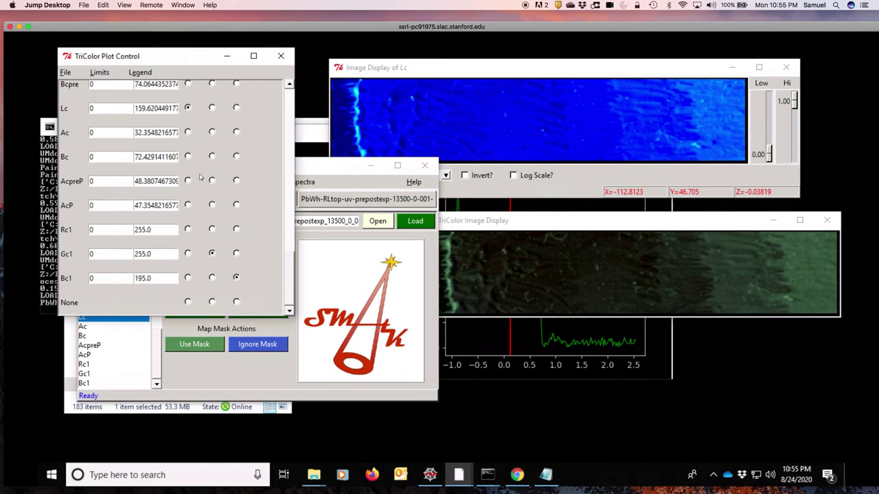
click(287, 175)
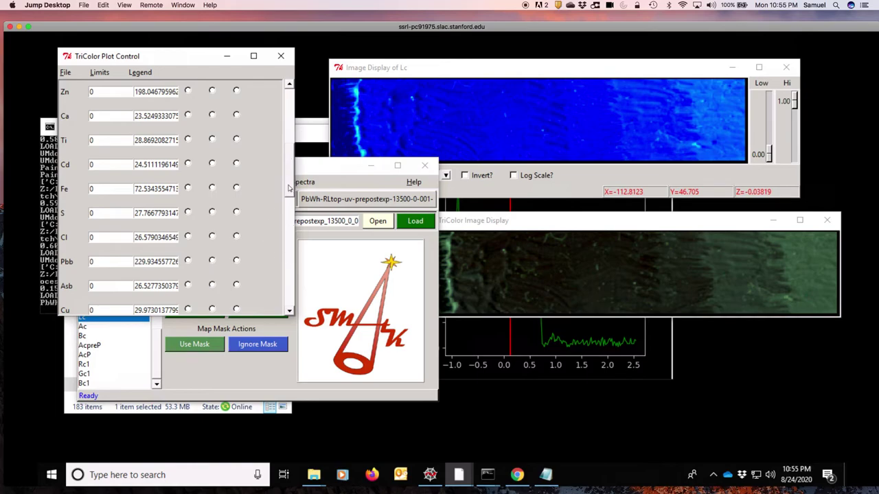
drag(288, 186, 291, 251)
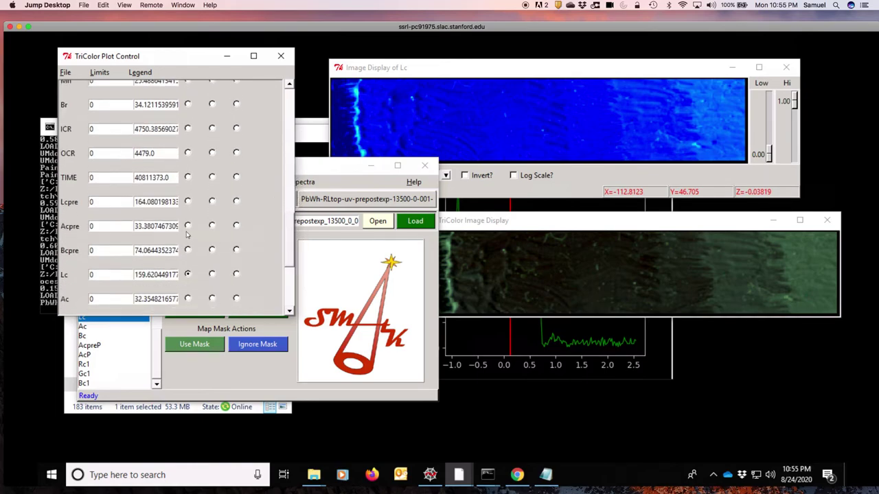
click(188, 203)
click(211, 274)
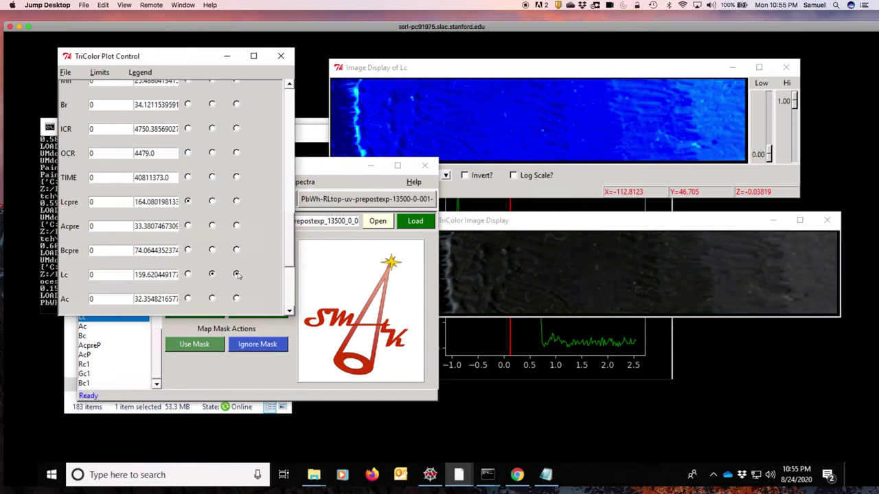
click(237, 274)
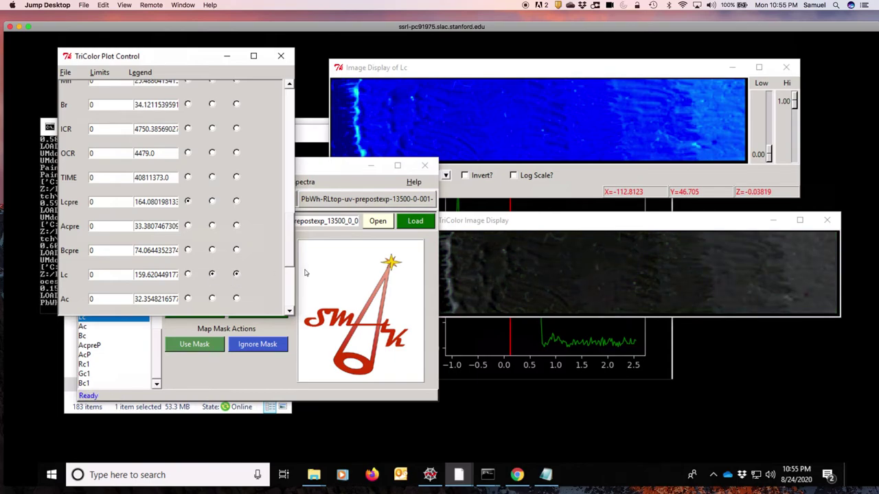
click(497, 226)
drag(497, 227, 410, 98)
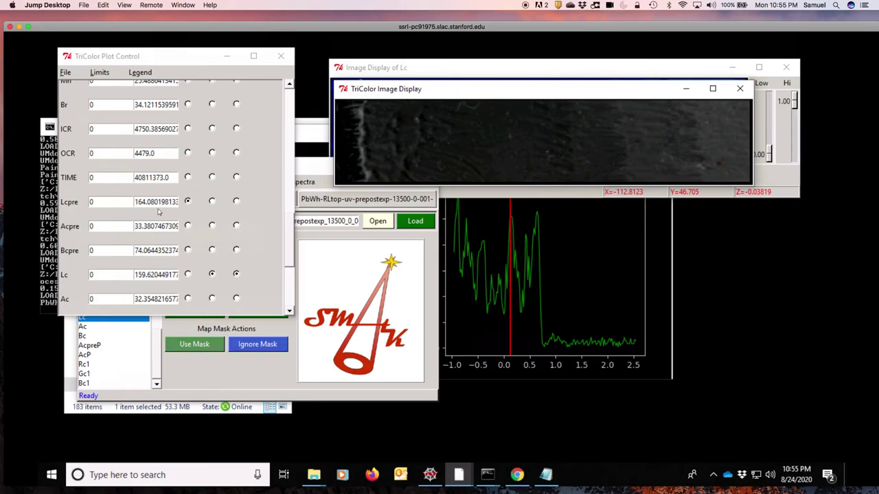
Apply Edge Removal to the Lc map from its image options.
right_click(415, 144)
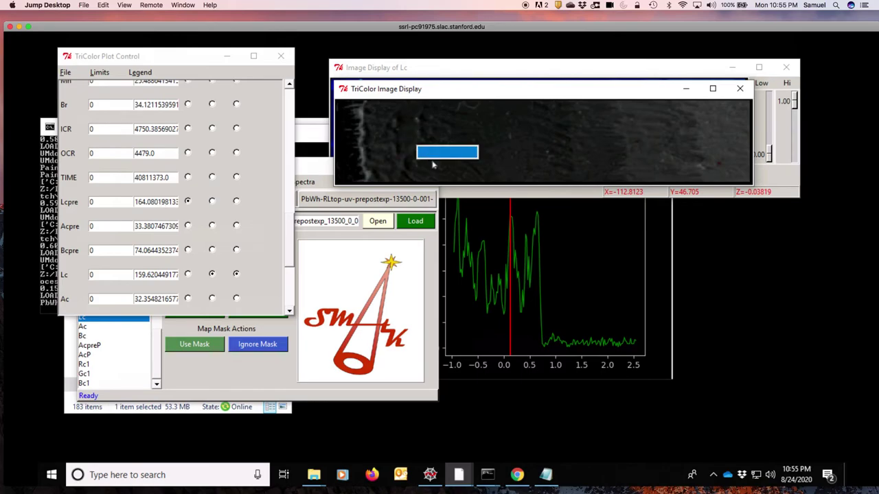
click(387, 158)
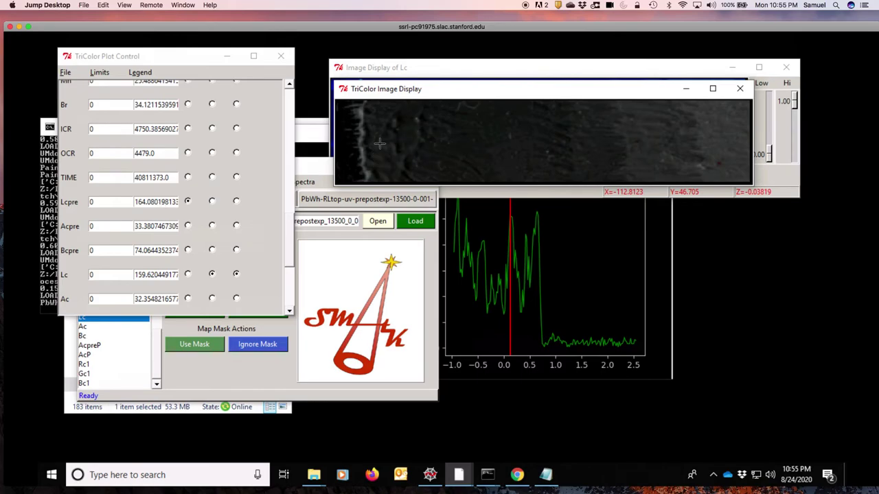
right_click(382, 146)
click(365, 71)
right_click(377, 112)
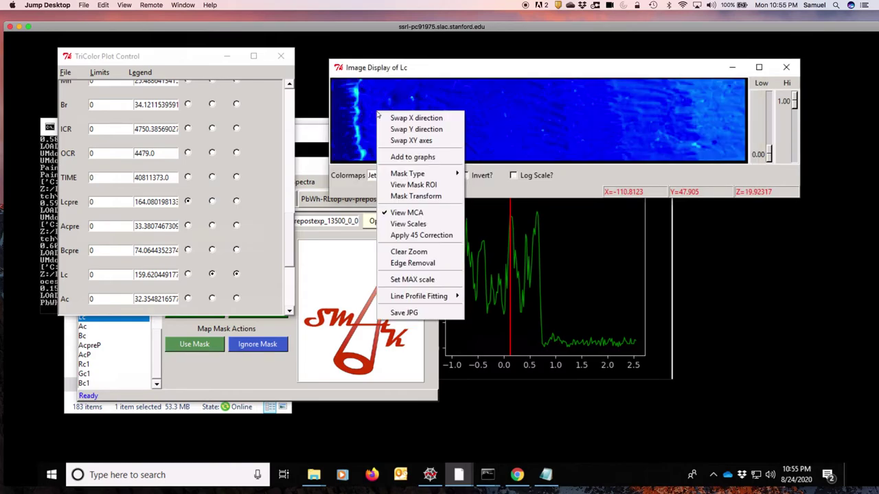
click(401, 264)
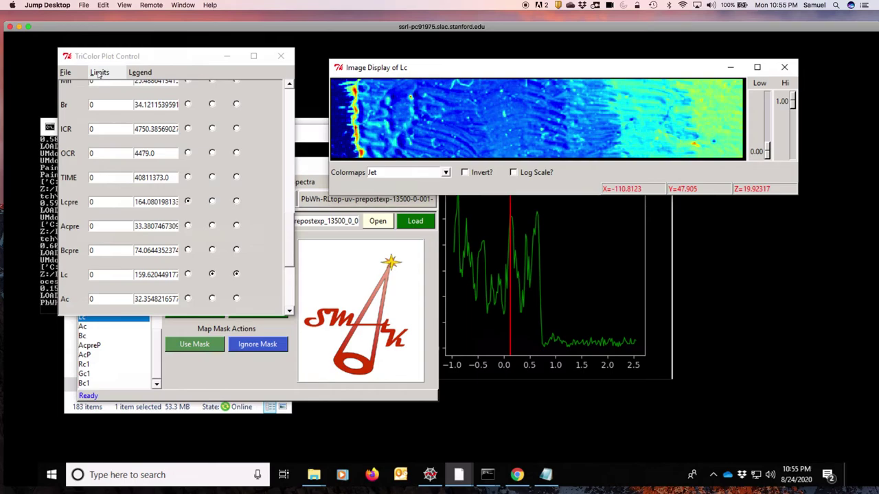
Restore default tricolour limits and reapply Lcpre as red to redraw the composite.
click(100, 73)
click(110, 87)
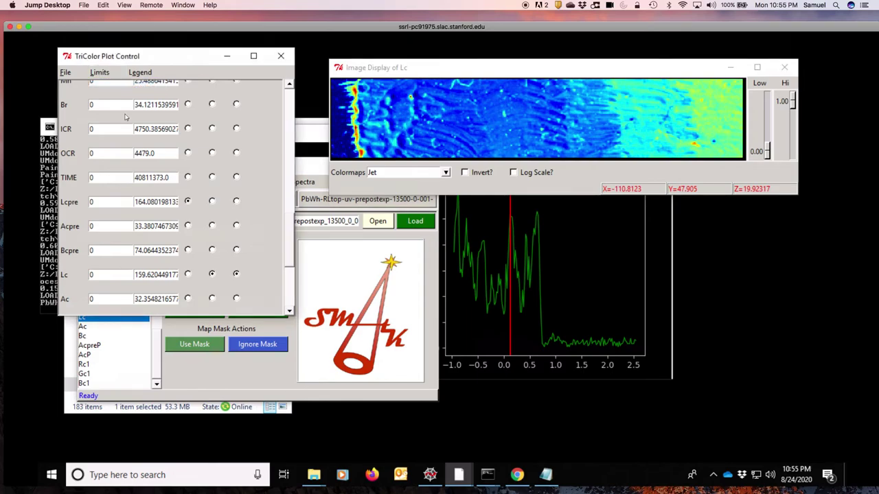
click(188, 202)
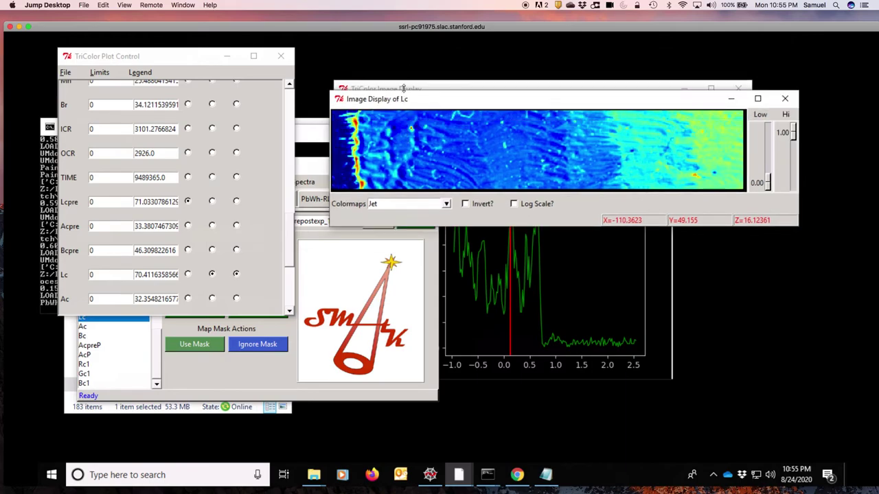
click(405, 89)
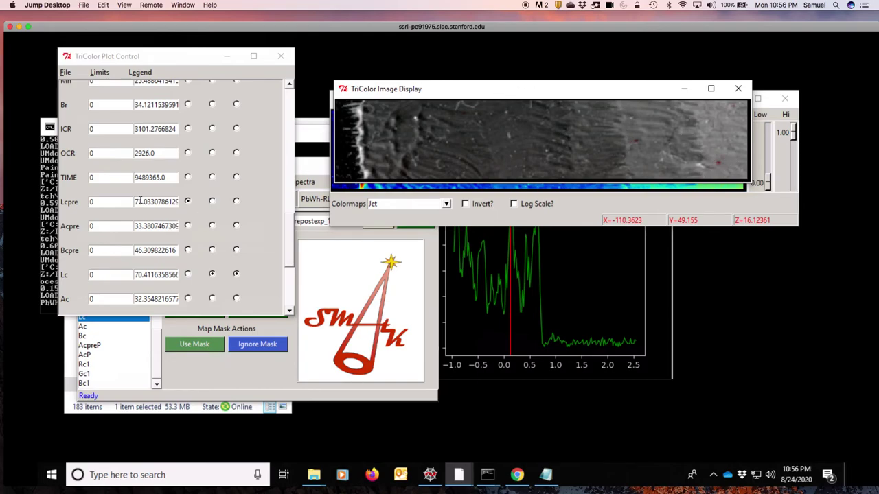
Lower the Lcpre high limit to about 30.03 and Lc's to about 30.41, keeping Lc as green.
drag(139, 201, 125, 202)
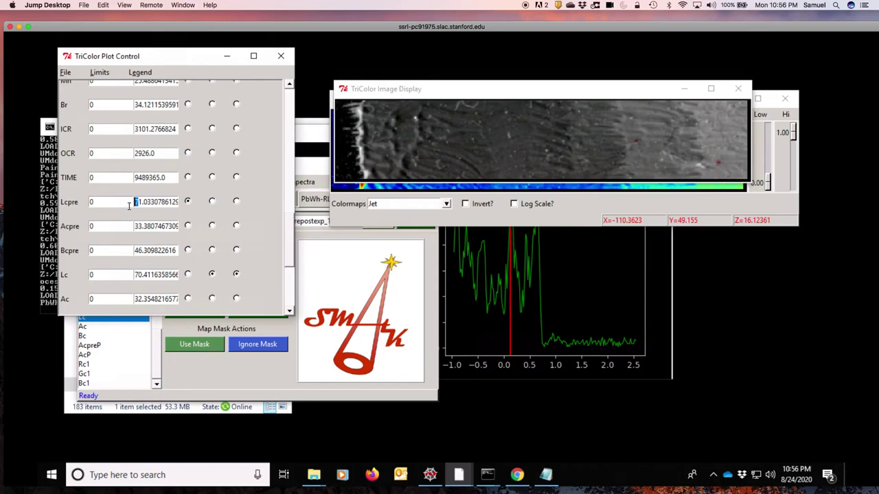
key(BackSpace)
click(137, 275)
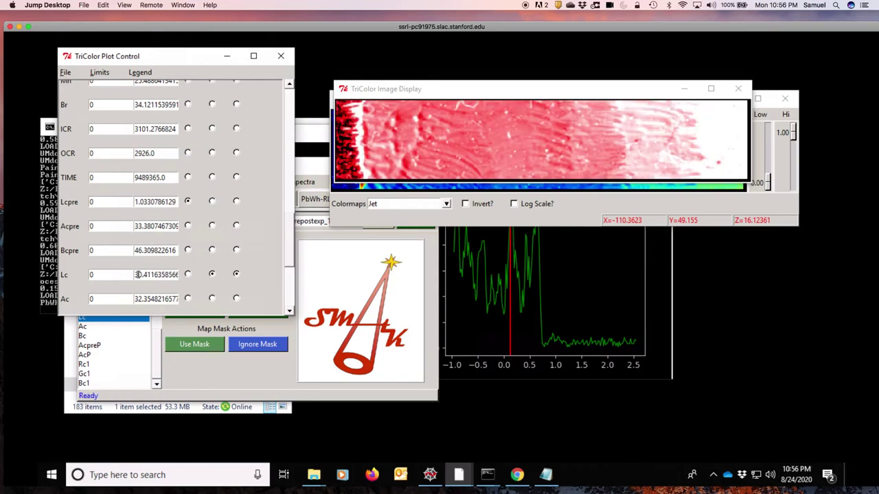
click(212, 274)
click(136, 202)
key(BackSpace)
text(30)
key(Return)
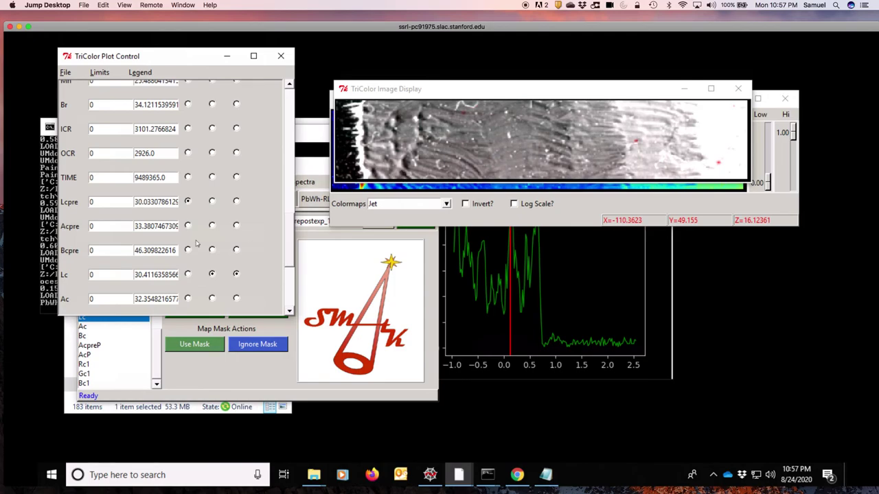
Put Acpre on the red channel and Ac on both green and blue.
drag(288, 221, 288, 245)
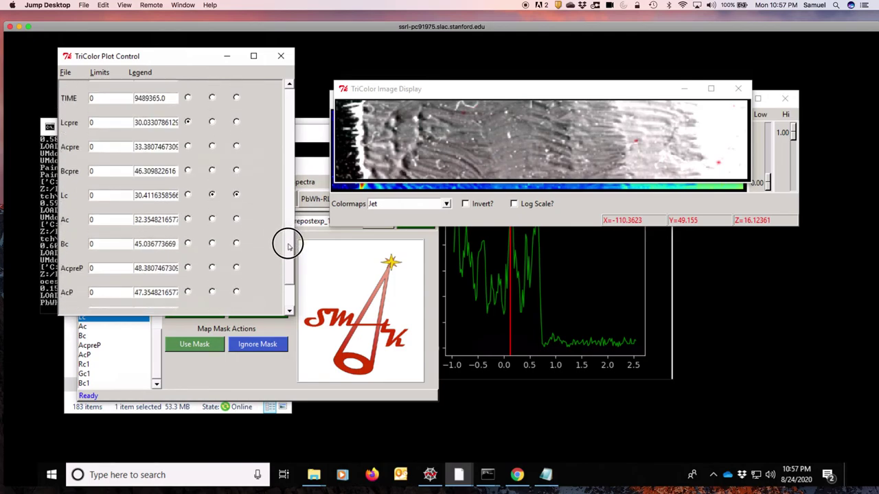
click(188, 144)
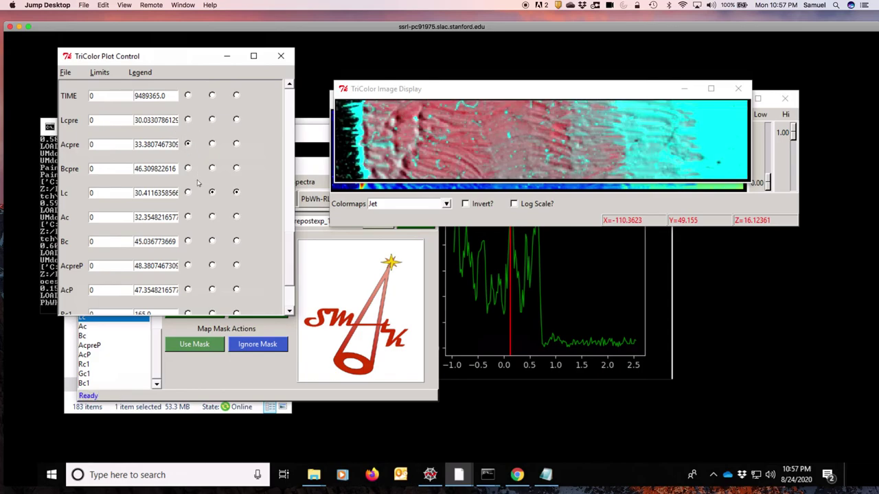
click(212, 217)
click(237, 217)
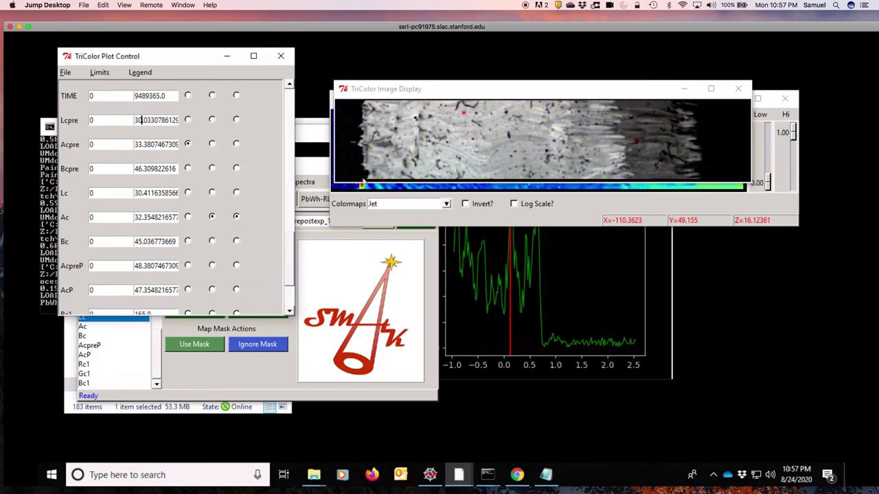